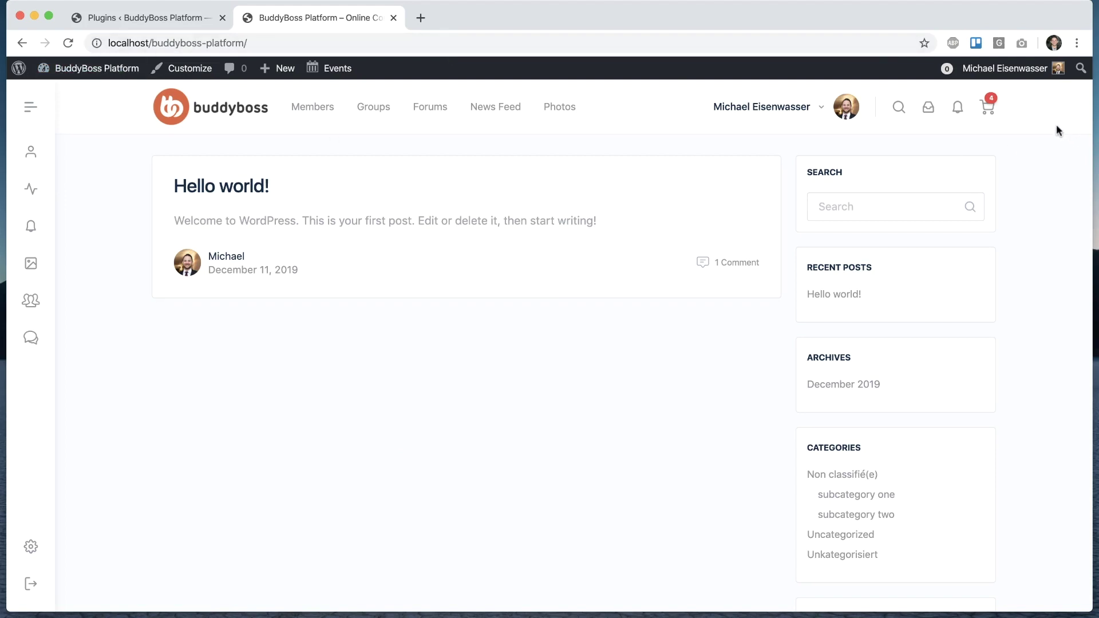
# Step: Bring up the WordPress Installed Plugins page in the other browser tab
pyautogui.moveTo(788, 107)
# Step: Show the Installed Plugins list and highlight the Elementor Pro entry
pyautogui.click(160, 17)
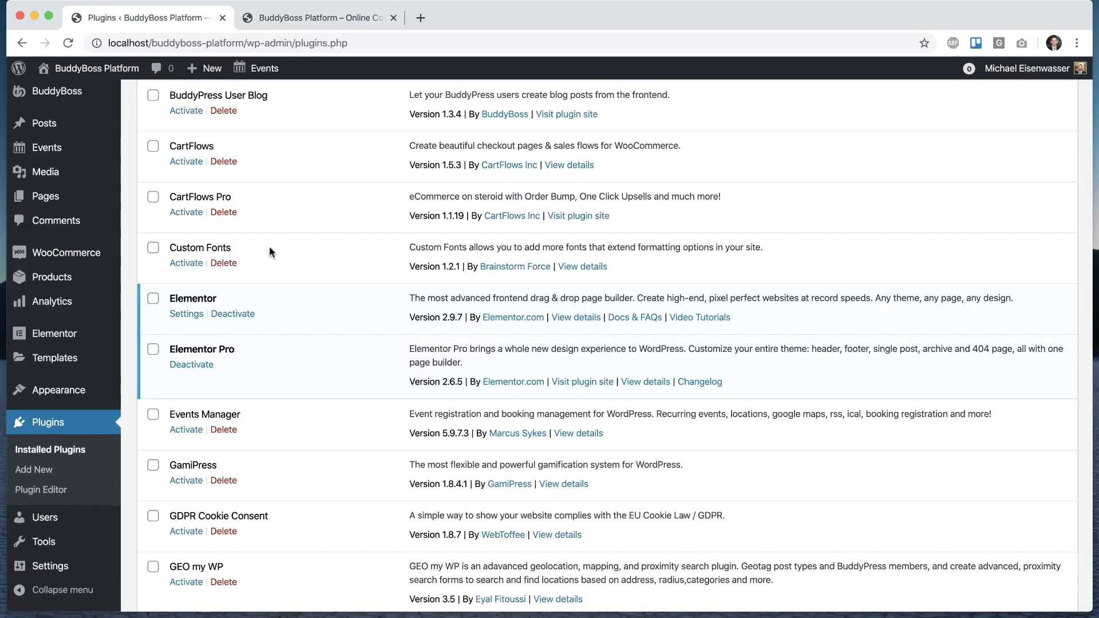
pyautogui.scroll(5, 339, 265)
pyautogui.scroll(-5, 339, 265)
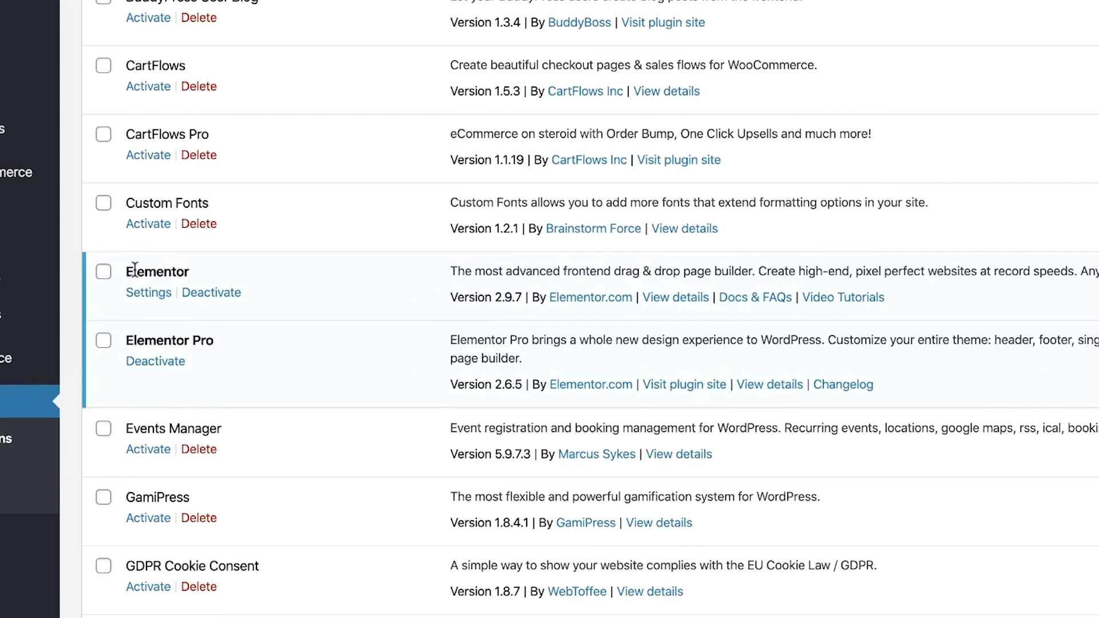
pyautogui.moveTo(134, 340); pyautogui.dragTo(197, 336)
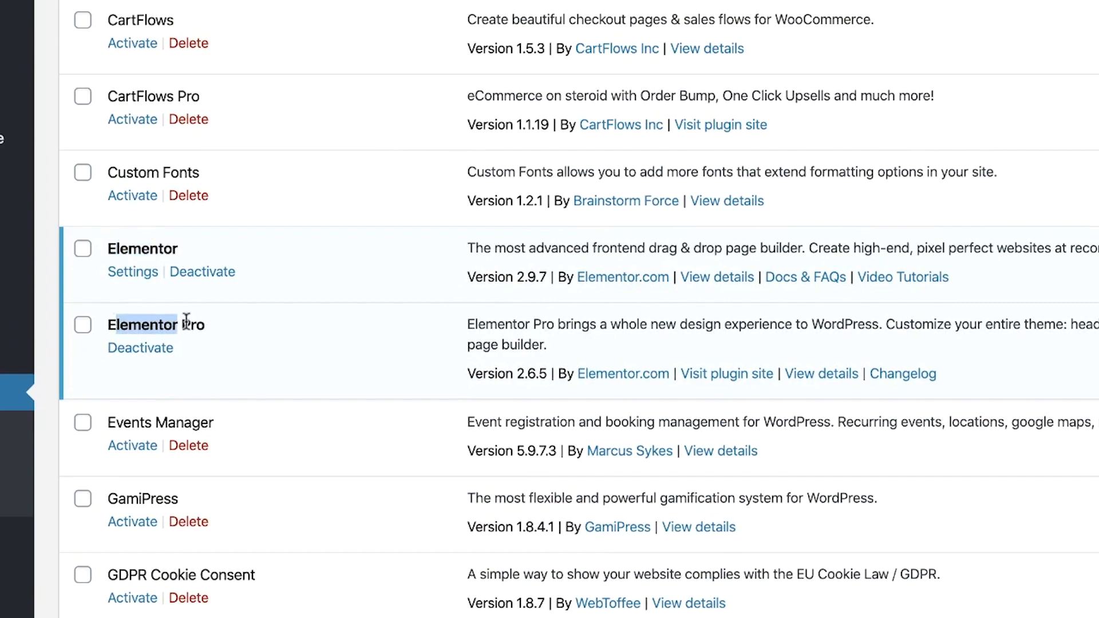
# Step: Go to the Elementor Theme Builder page from the Templates menu
pyautogui.click(280, 335)
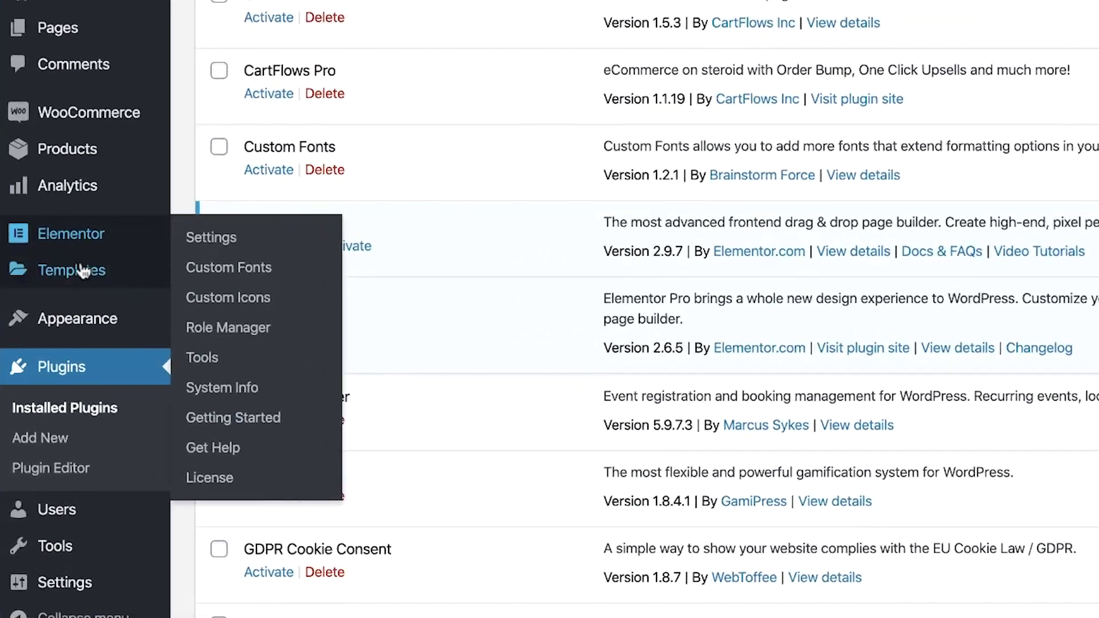
pyautogui.moveTo(62, 359)
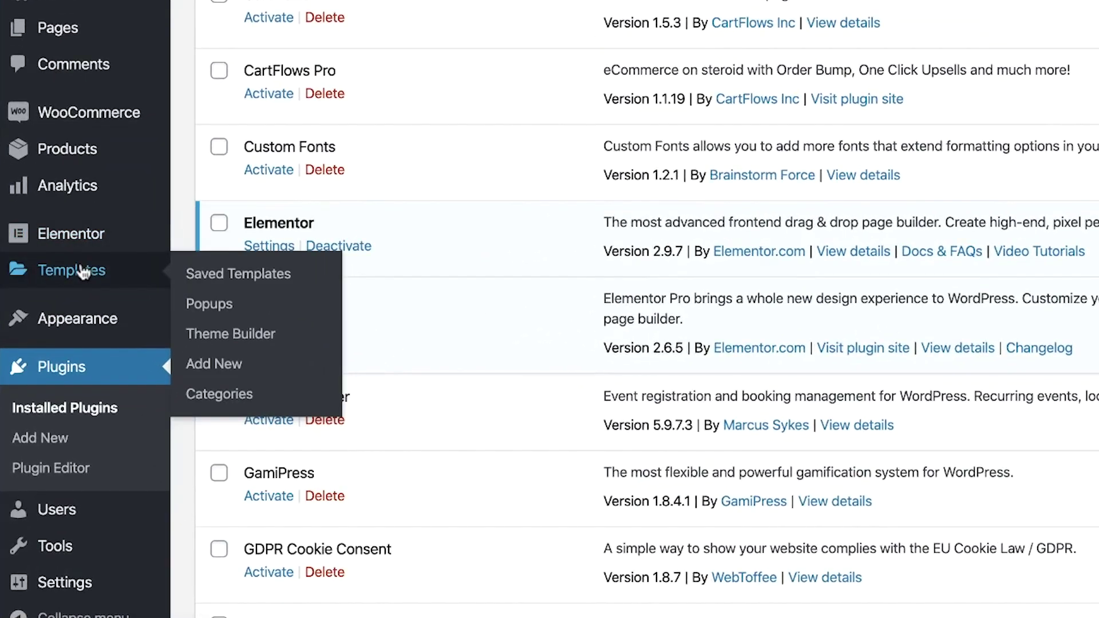
pyautogui.click(274, 338)
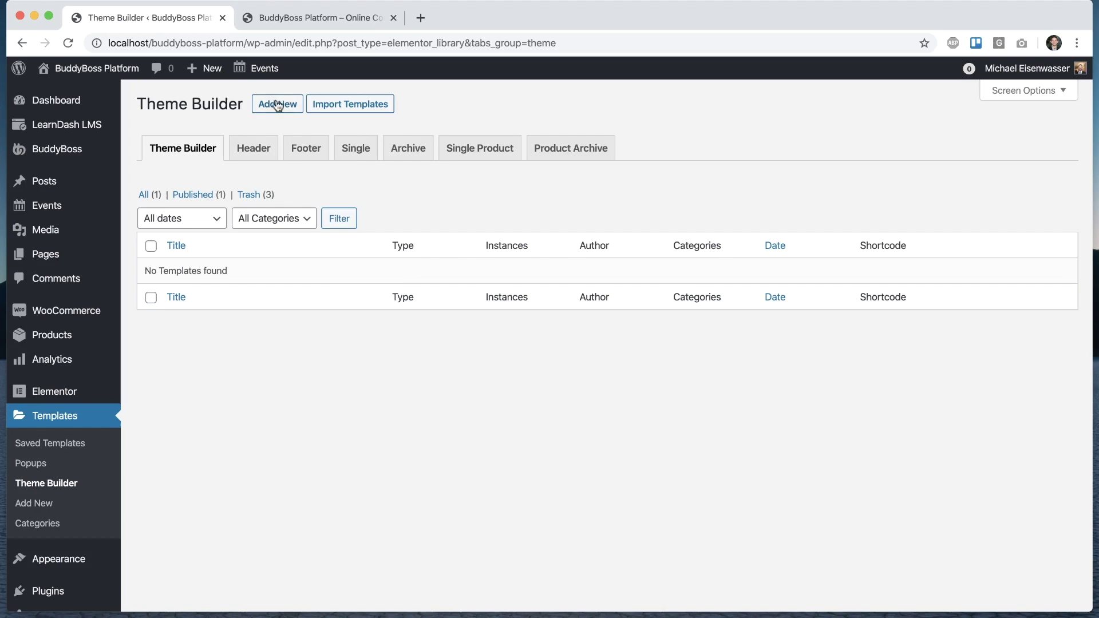
# Step: Add a new Header-type template named 'Header' and create it
pyautogui.click(277, 104)
pyautogui.click(649, 332)
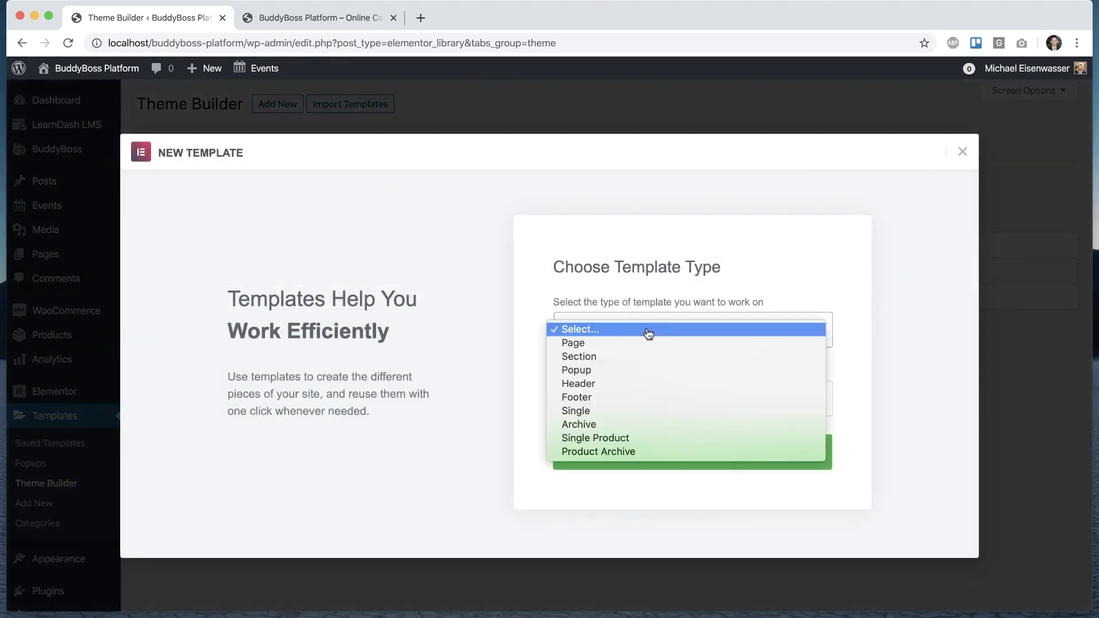
pyautogui.click(631, 385)
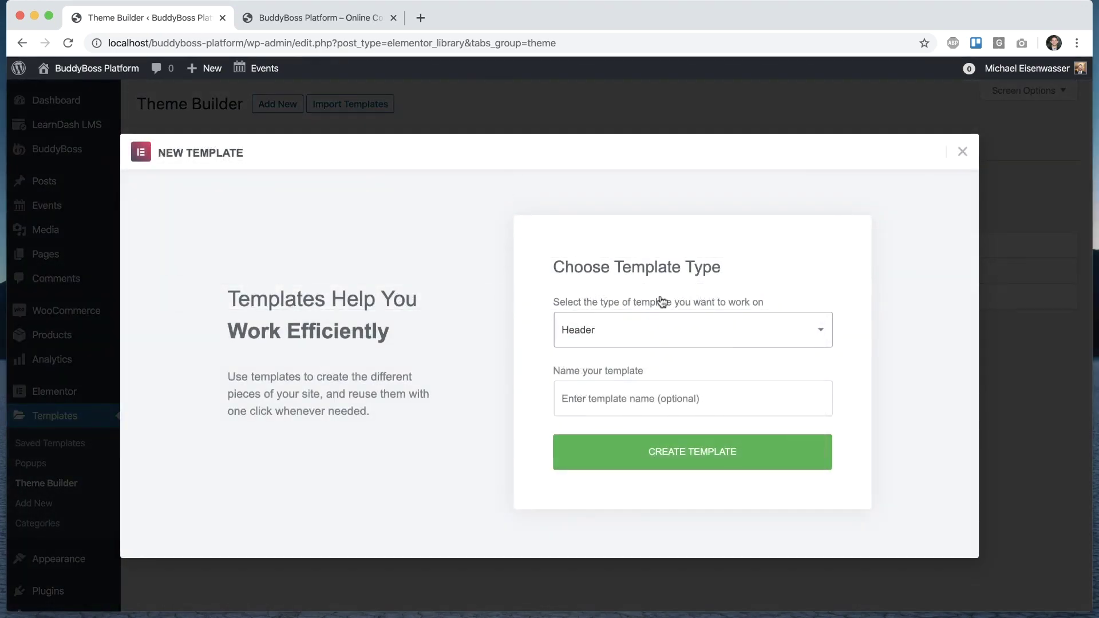
pyautogui.click(646, 393)
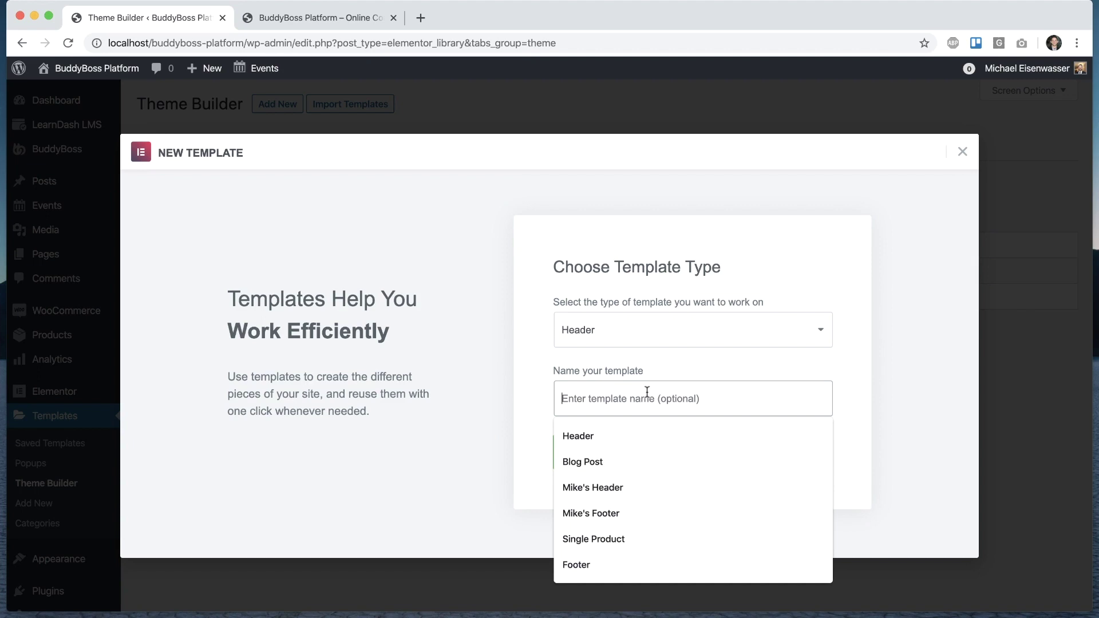
pyautogui.write('Header')
pyautogui.click(533, 399)
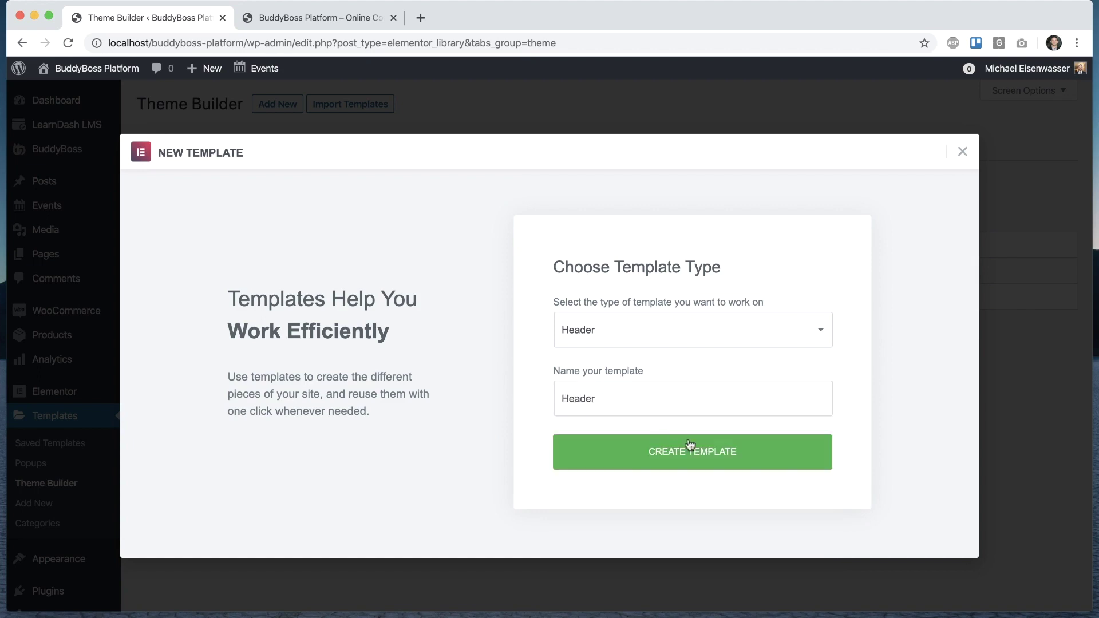
pyautogui.click(693, 450)
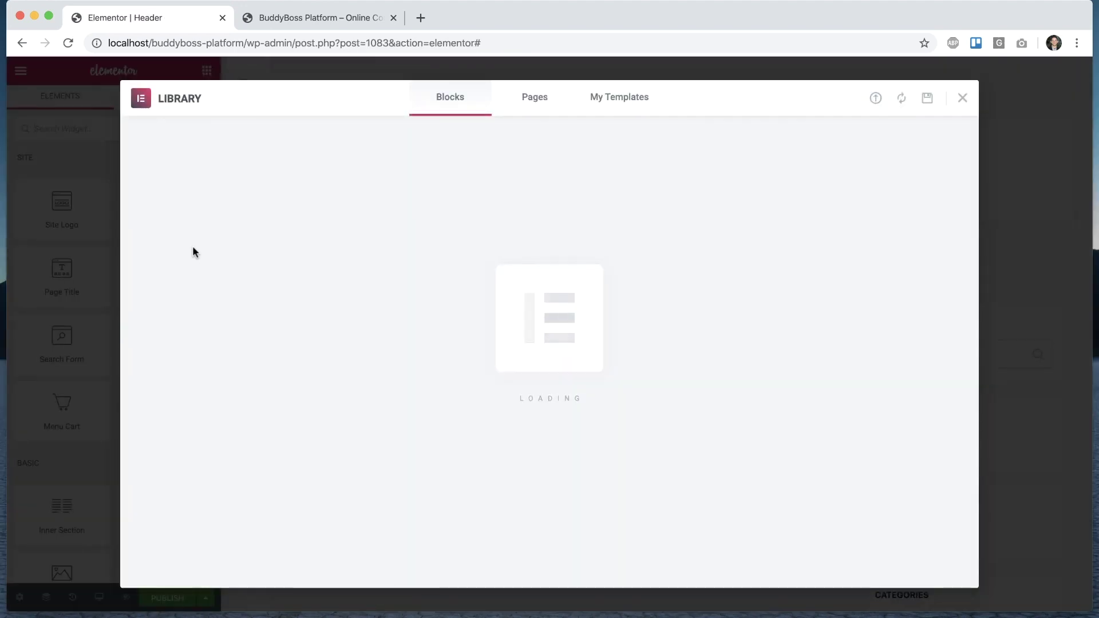
# Step: Insert the Darkside header block from the library and bring up Publish Settings
pyautogui.scroll(-3, 125, 327)
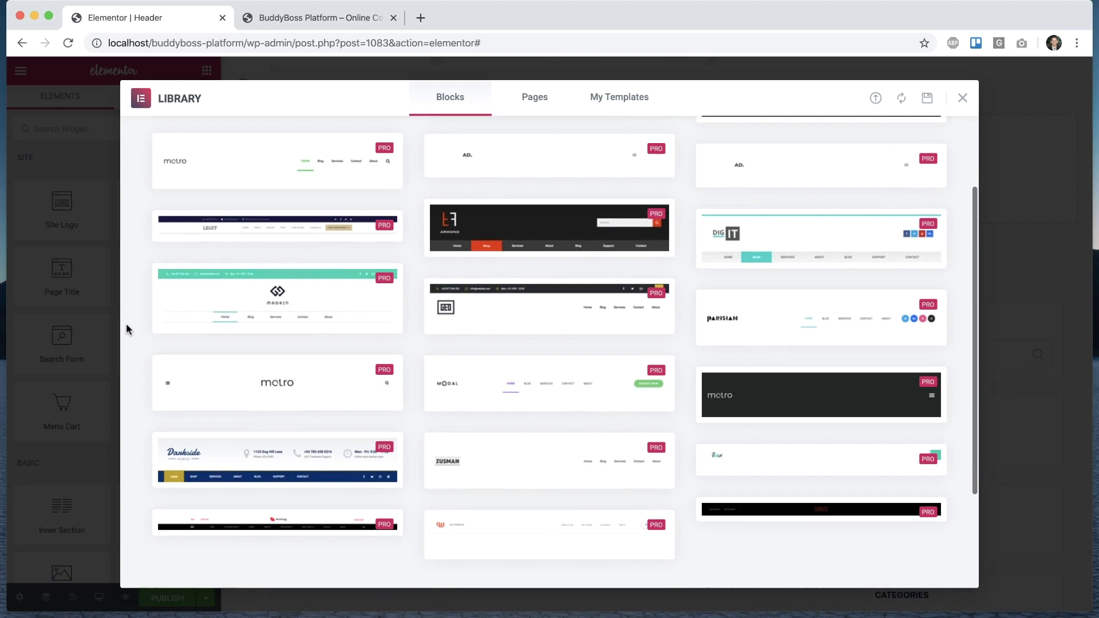
pyautogui.click(187, 477)
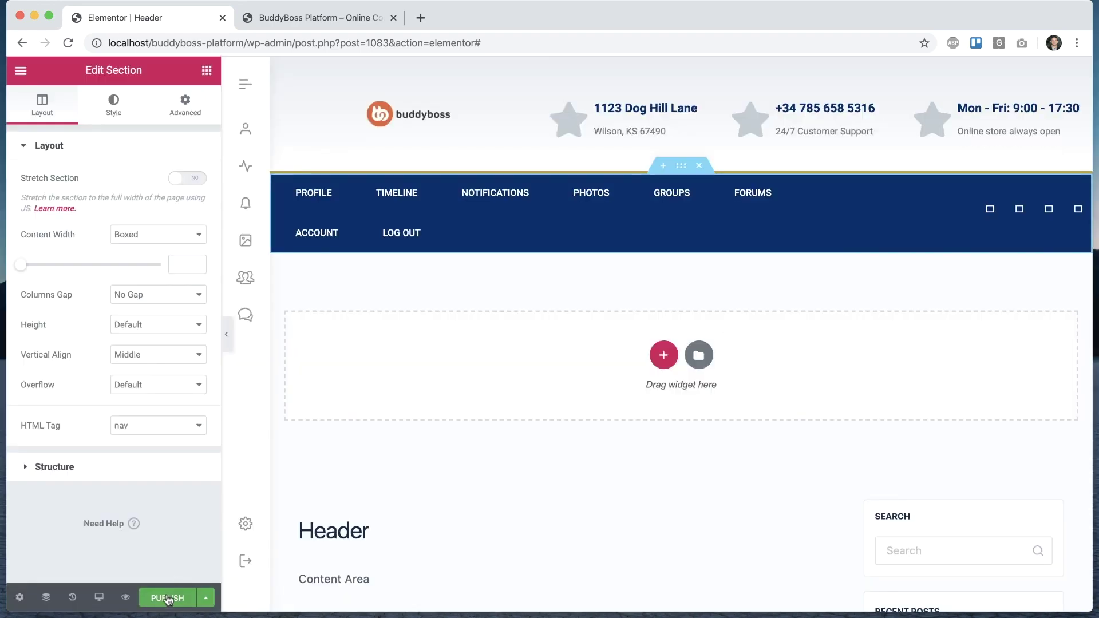
pyautogui.click(167, 598)
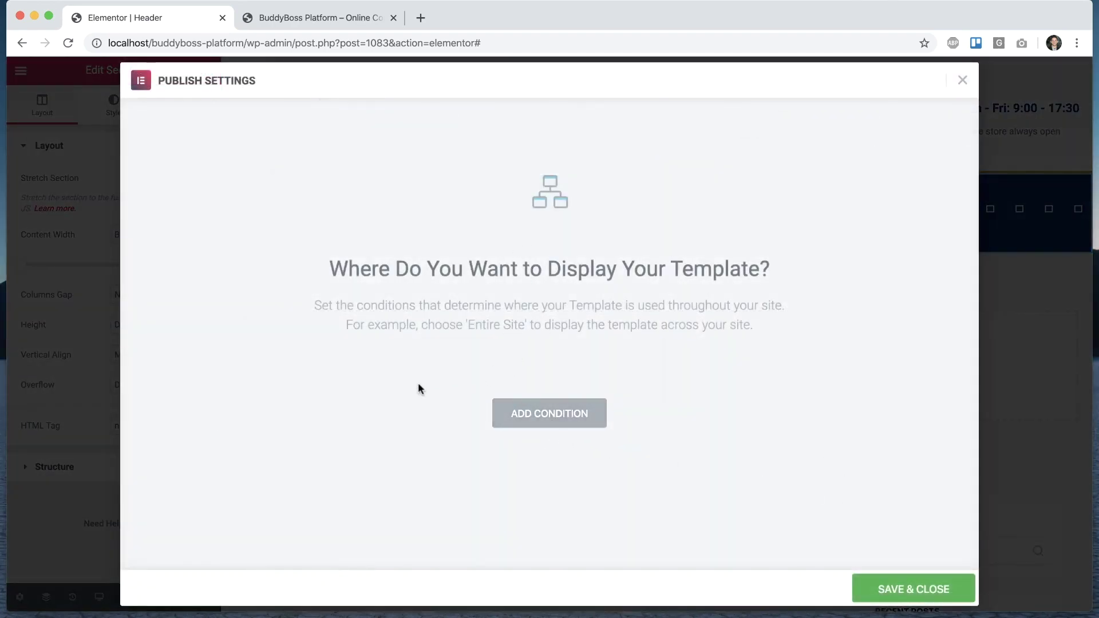
# Step: Publish with conditions: include Entire Site, exclude WooCommerce Entire Shop
pyautogui.click(547, 422)
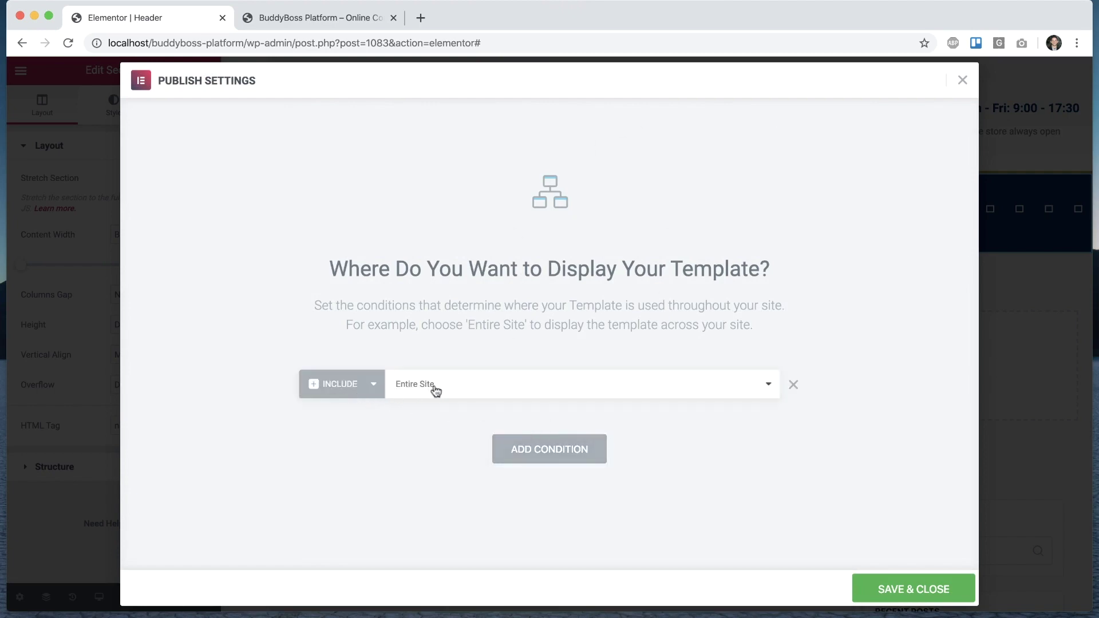
pyautogui.click(552, 453)
pyautogui.click(340, 420)
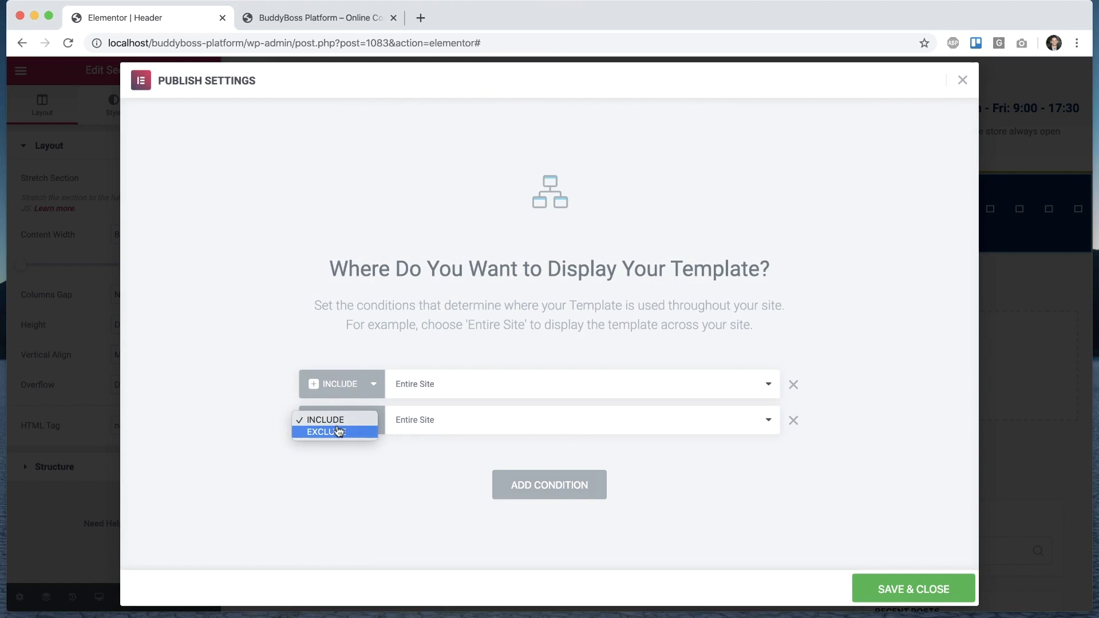
pyautogui.click(339, 431)
pyautogui.click(468, 424)
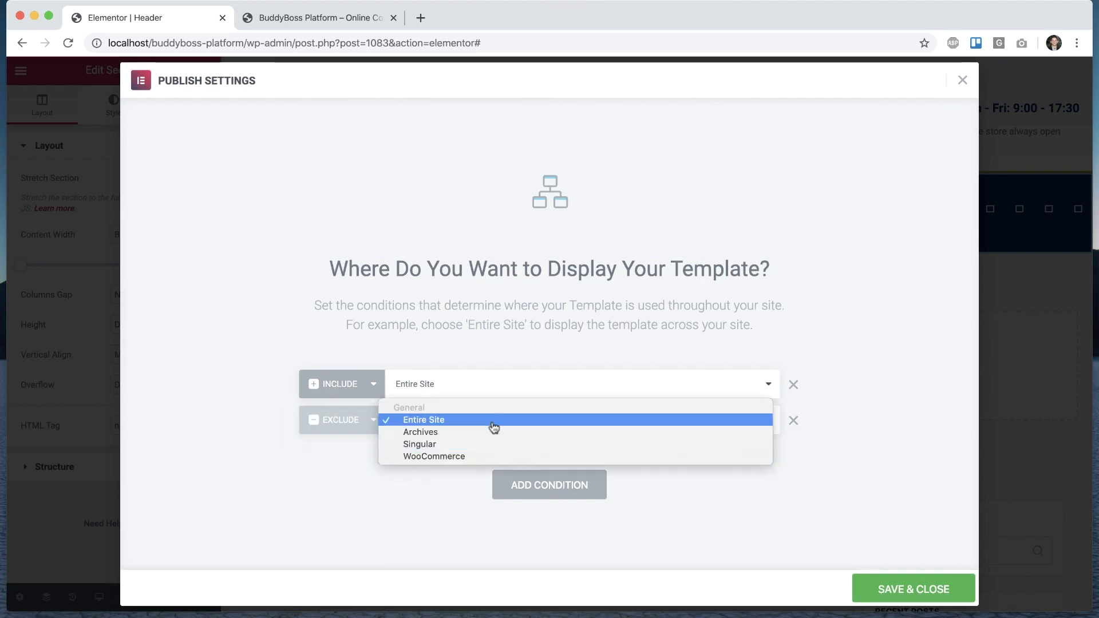
pyautogui.click(446, 462)
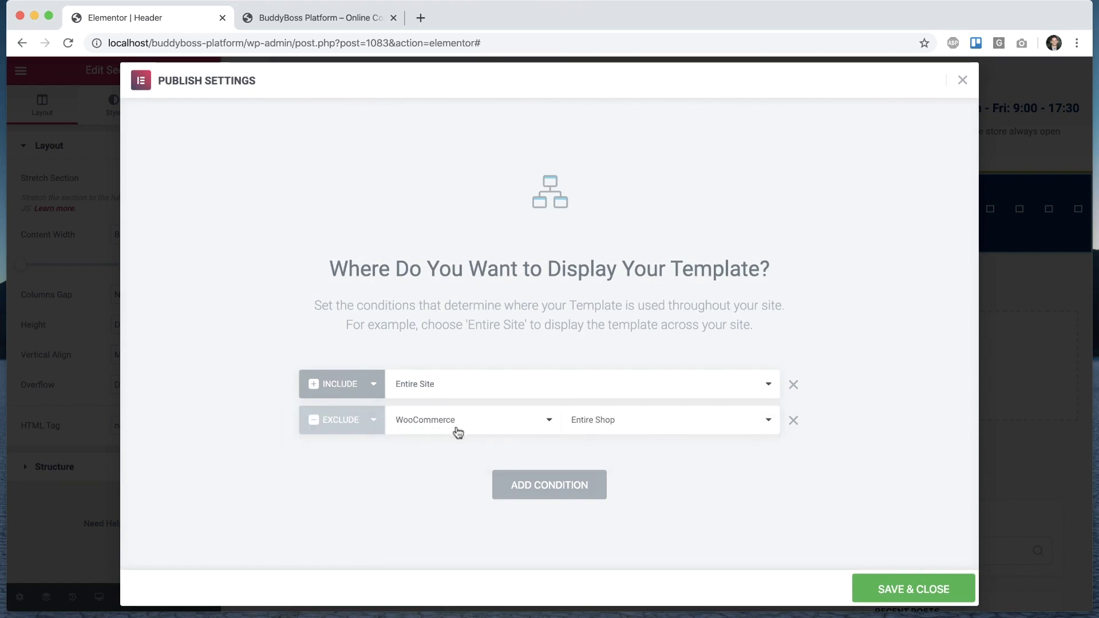
pyautogui.click(899, 583)
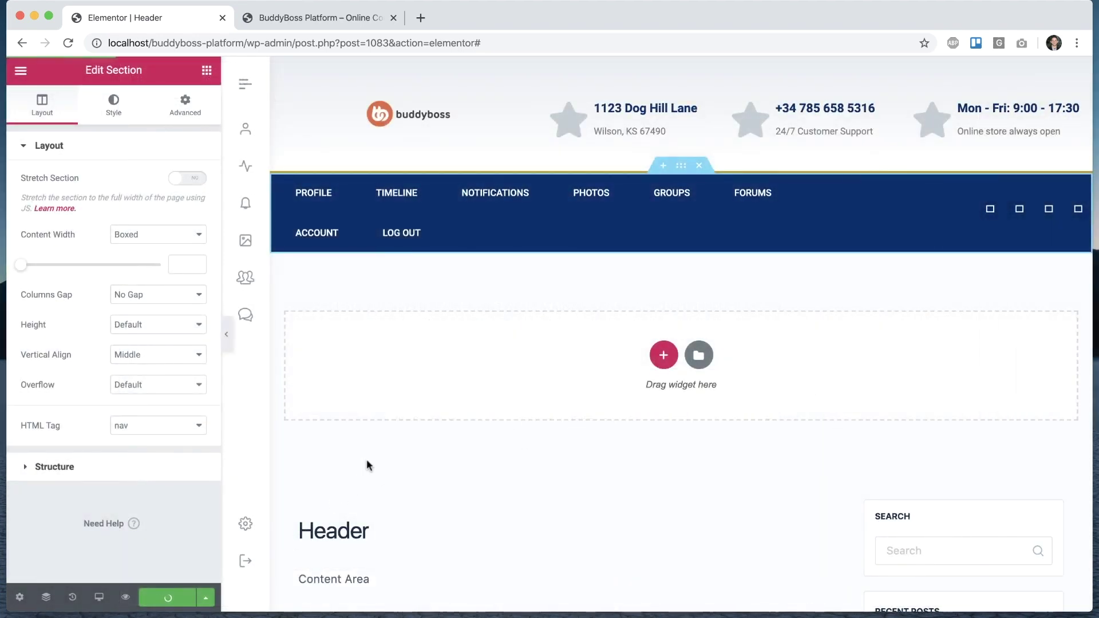
# Step: Reload the live BuddyBoss site tab to view the new header
pyautogui.click(331, 17)
pyautogui.click(67, 43)
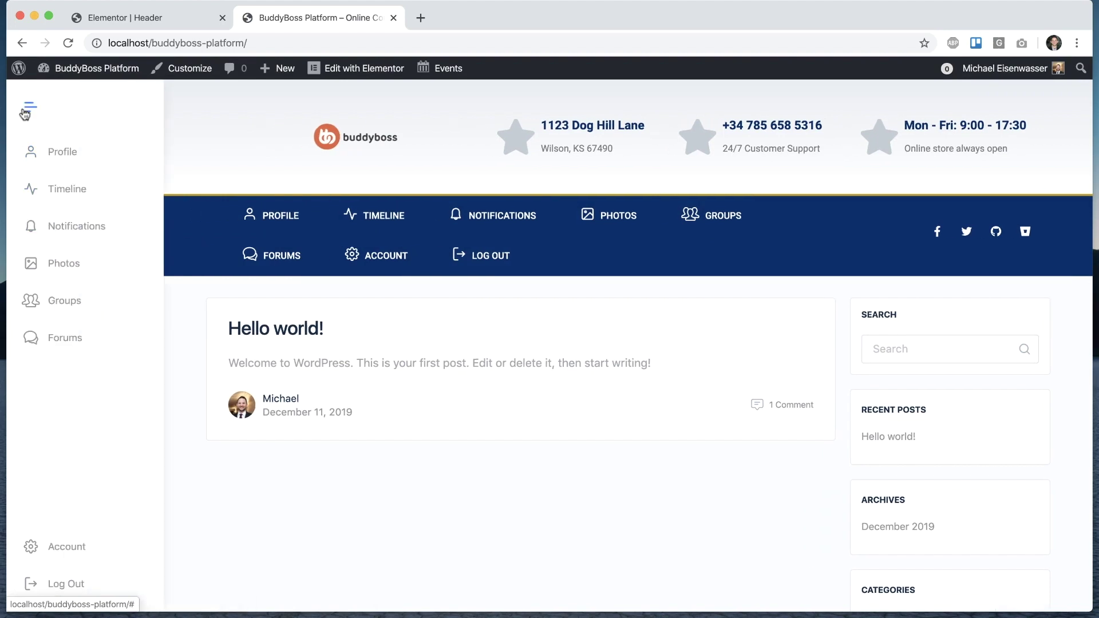
# Step: Set the header's navigation menu to Titlebar and save the update
pyautogui.click(166, 18)
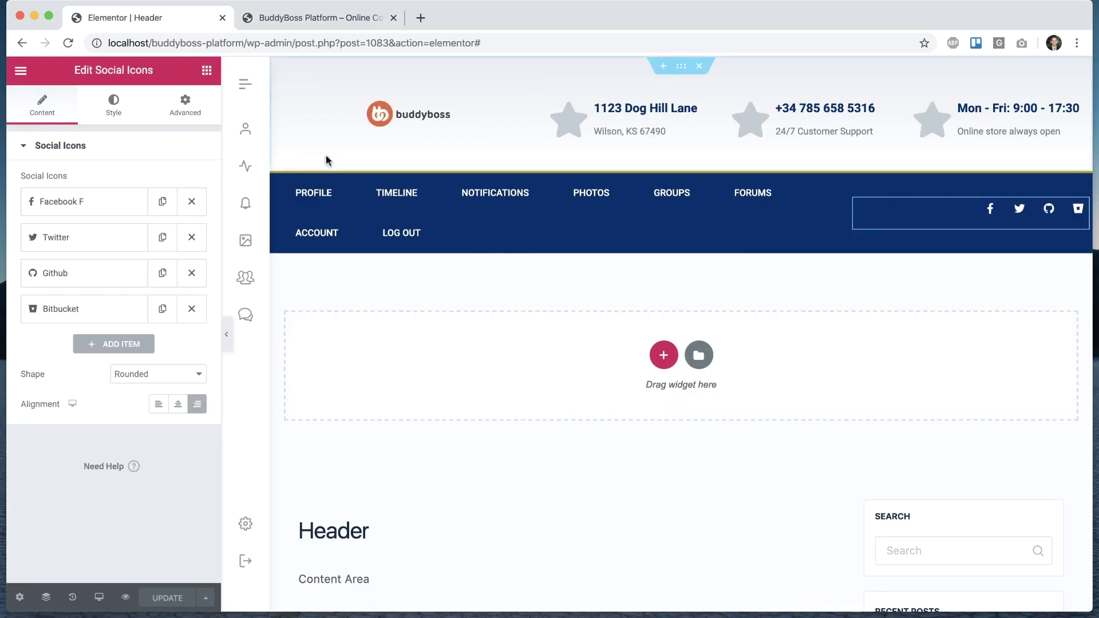
pyautogui.click(523, 238)
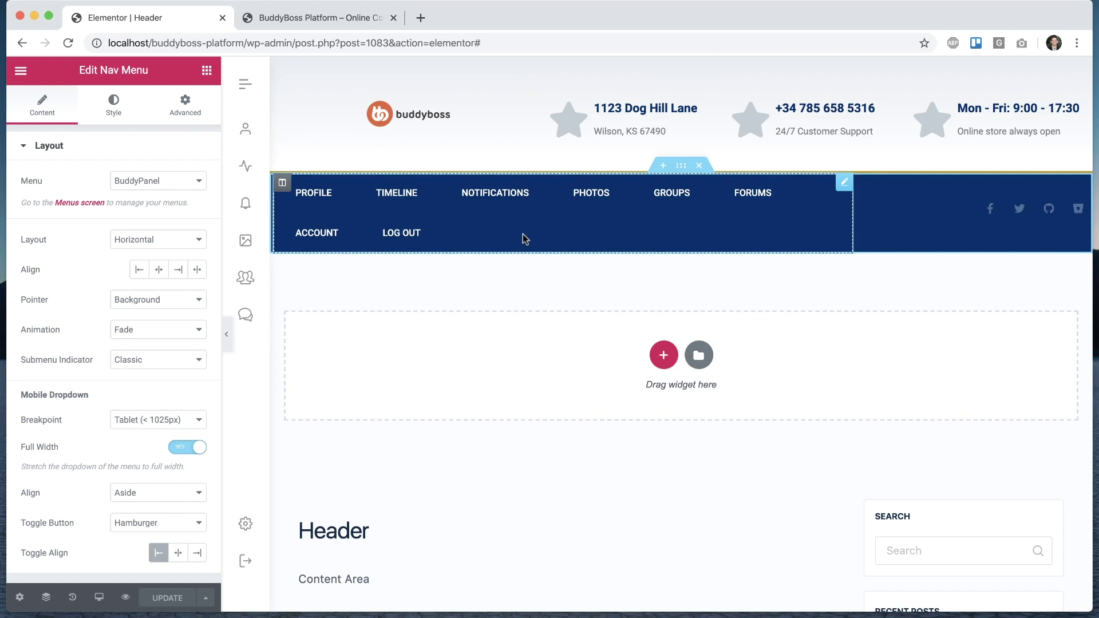
pyautogui.click(164, 182)
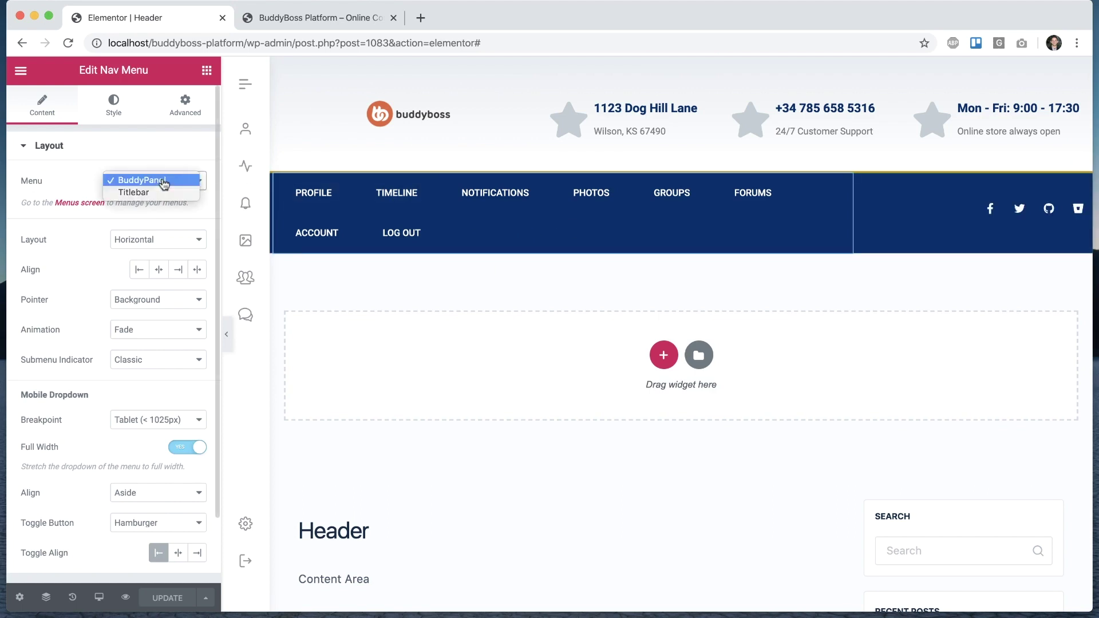
pyautogui.click(157, 196)
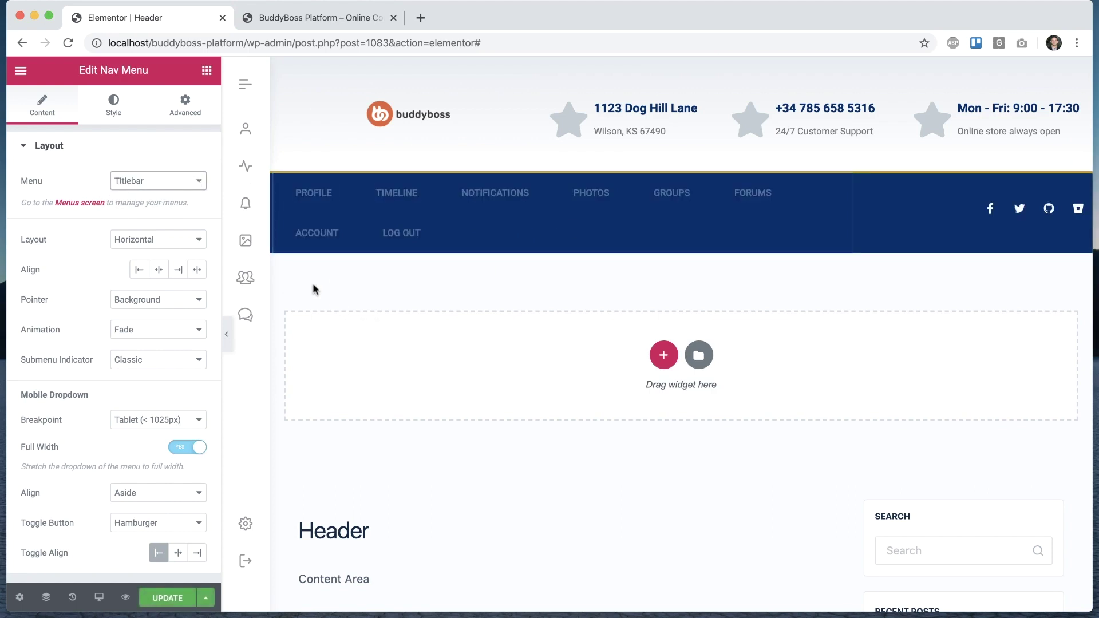
pyautogui.click(168, 598)
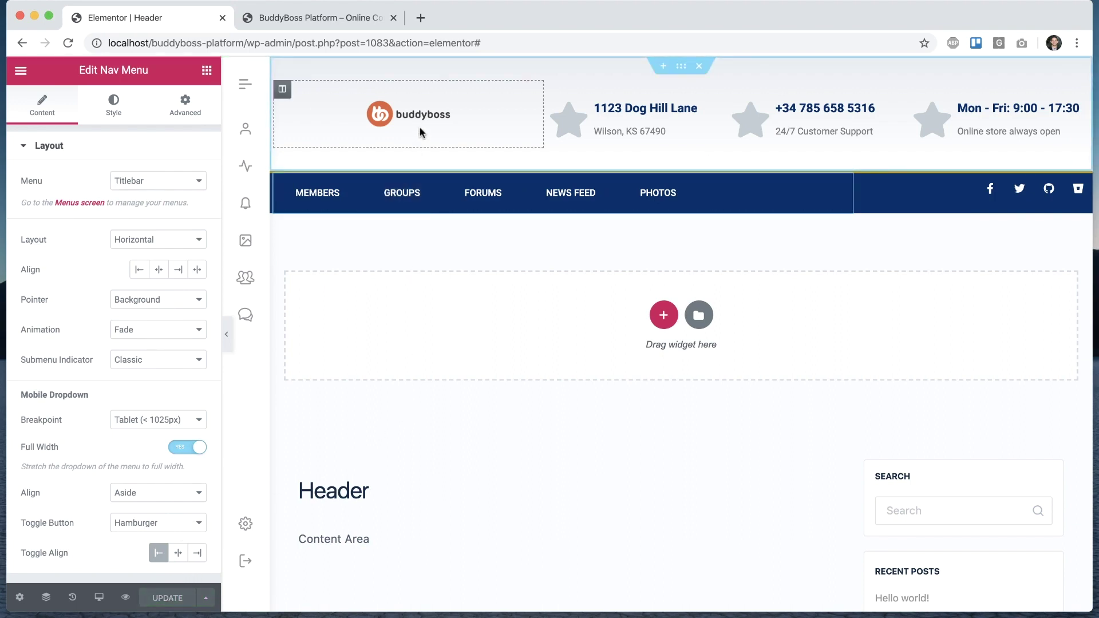
# Step: Widen the header's site logo to 232 px and save the update
pyautogui.click(418, 110)
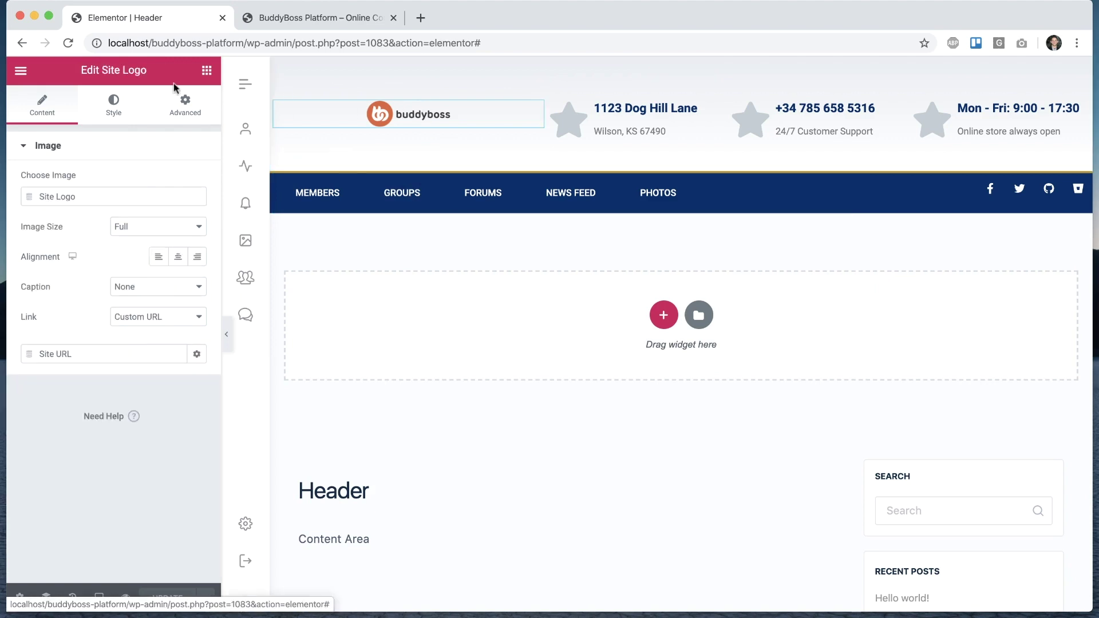
pyautogui.click(113, 104)
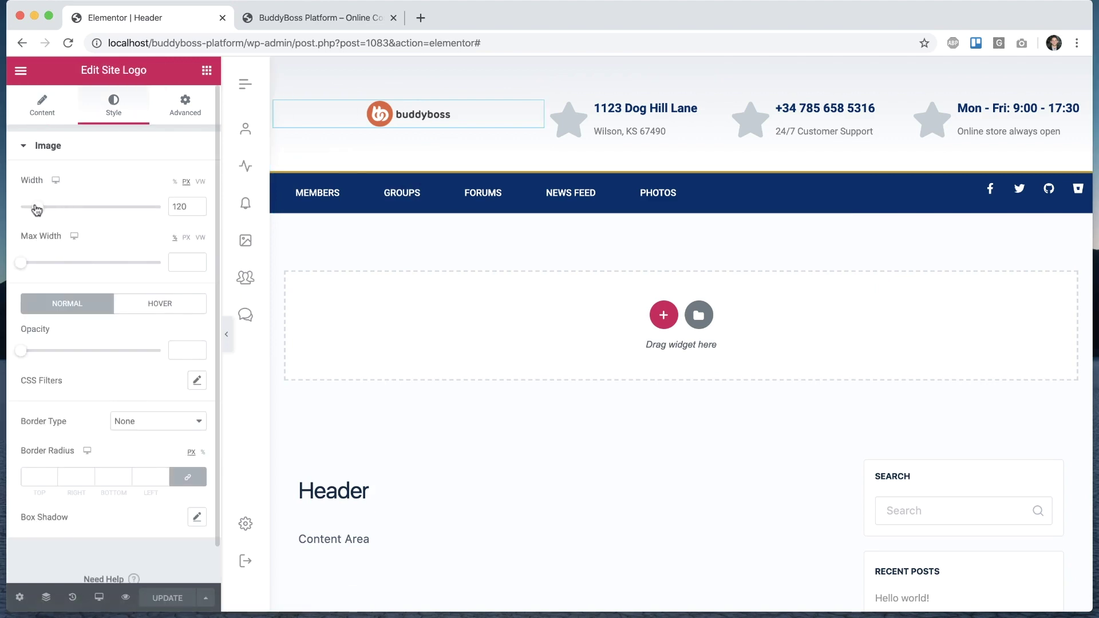
pyautogui.moveTo(36, 209); pyautogui.dragTo(52, 210)
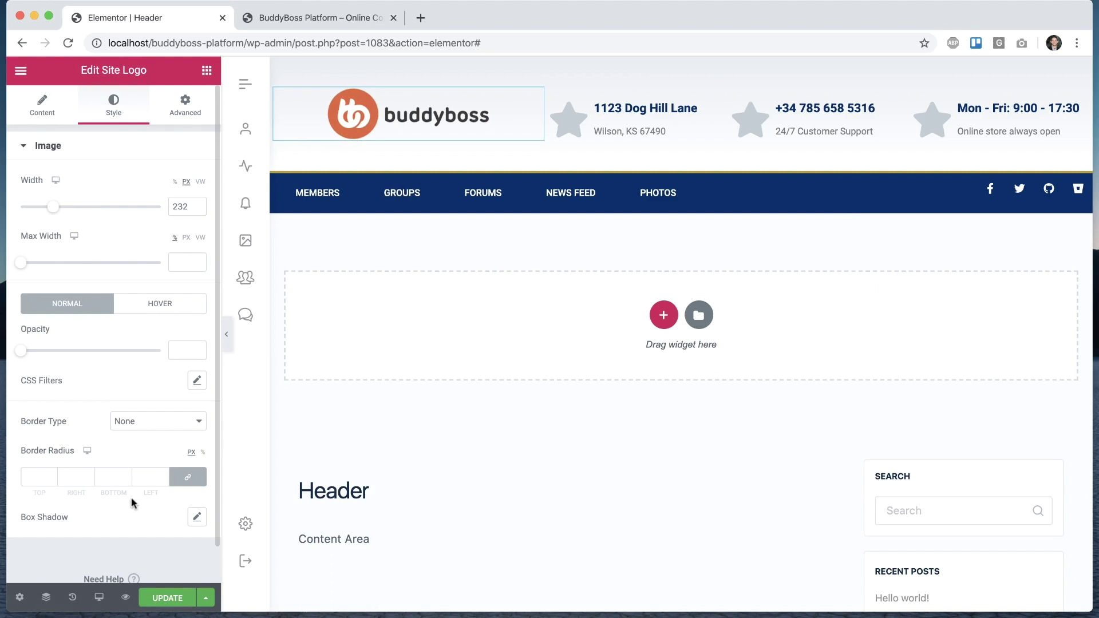
pyautogui.click(157, 597)
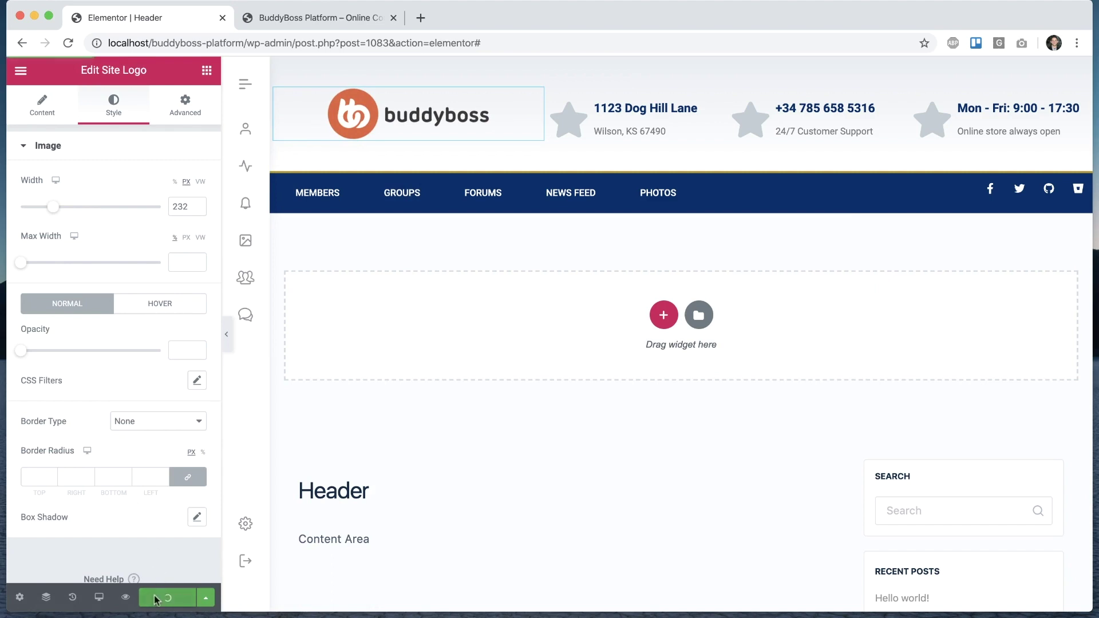
pyautogui.click(300, 18)
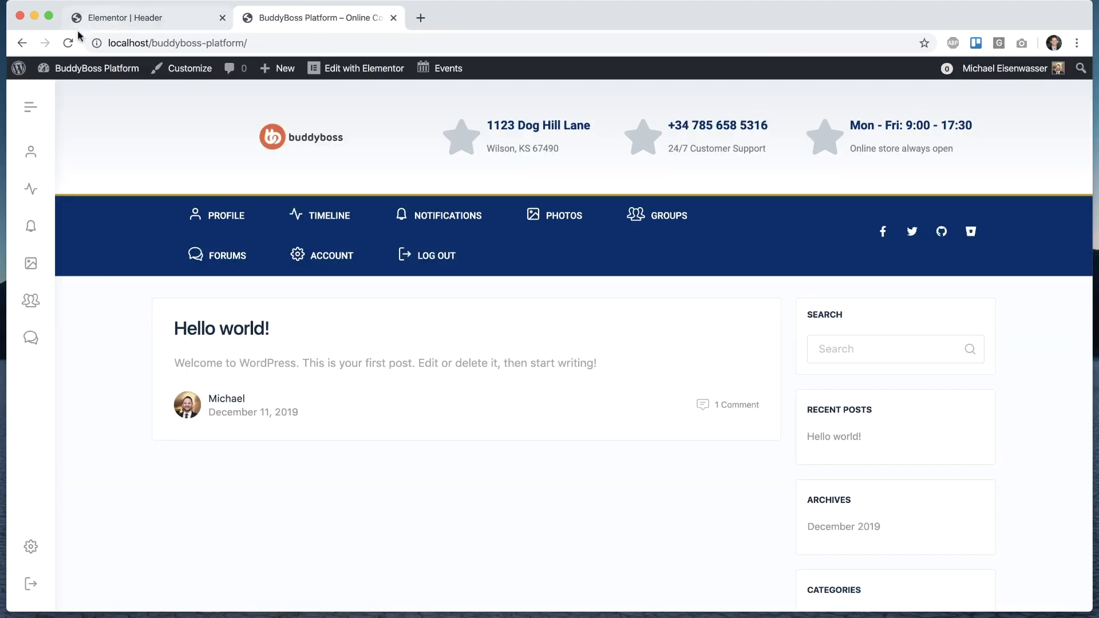
# Step: Reload the live site and inspect the larger logo, contact details and five-item menu
pyautogui.click(67, 43)
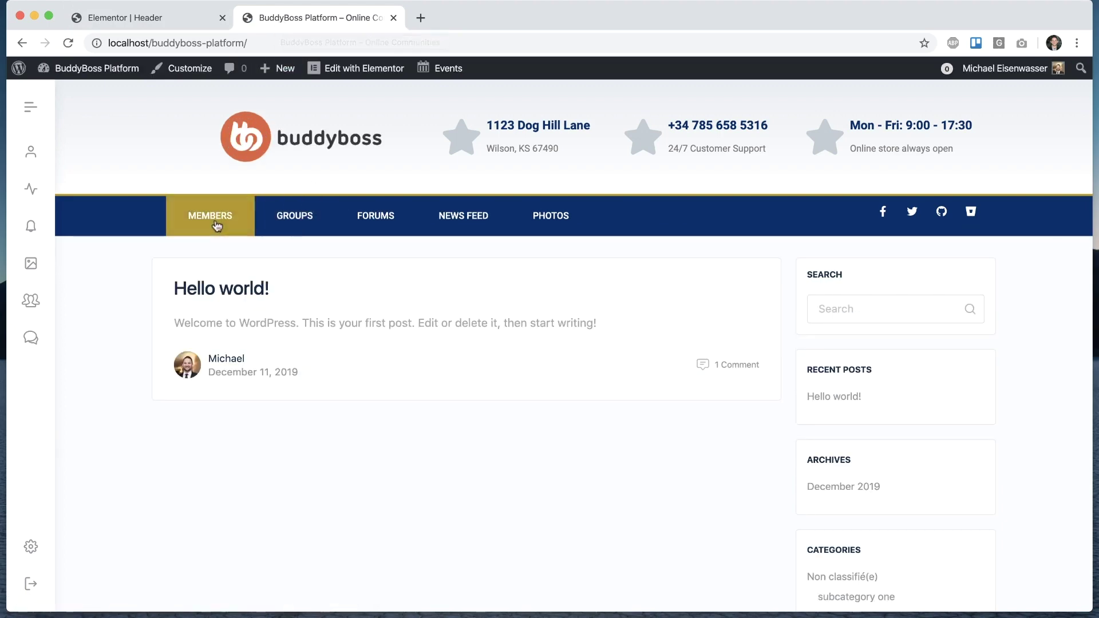
pyautogui.scroll(-3, 428, 321)
pyautogui.scroll(3, 427, 321)
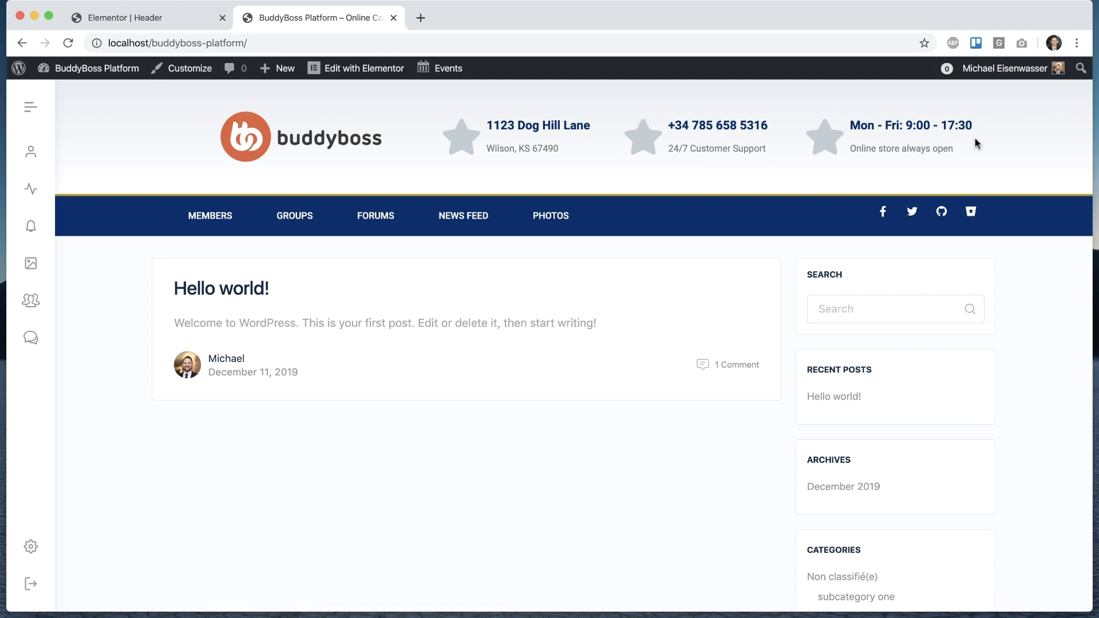
# Step: Delete the header's three-column contact info section, comparing against the live site
pyautogui.click(129, 15)
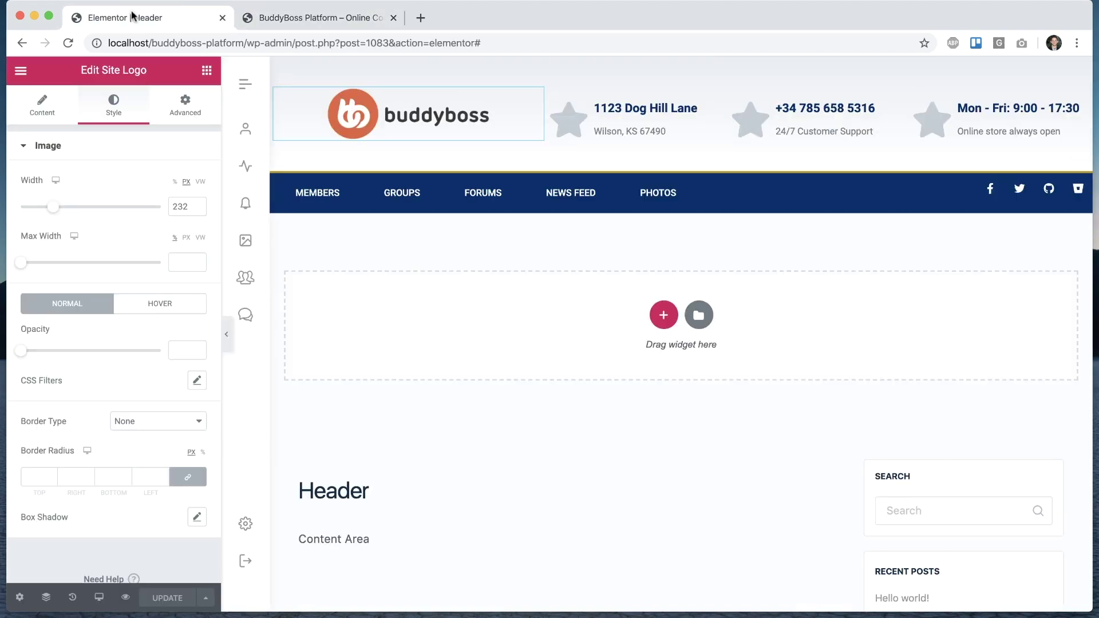
pyautogui.click(690, 116)
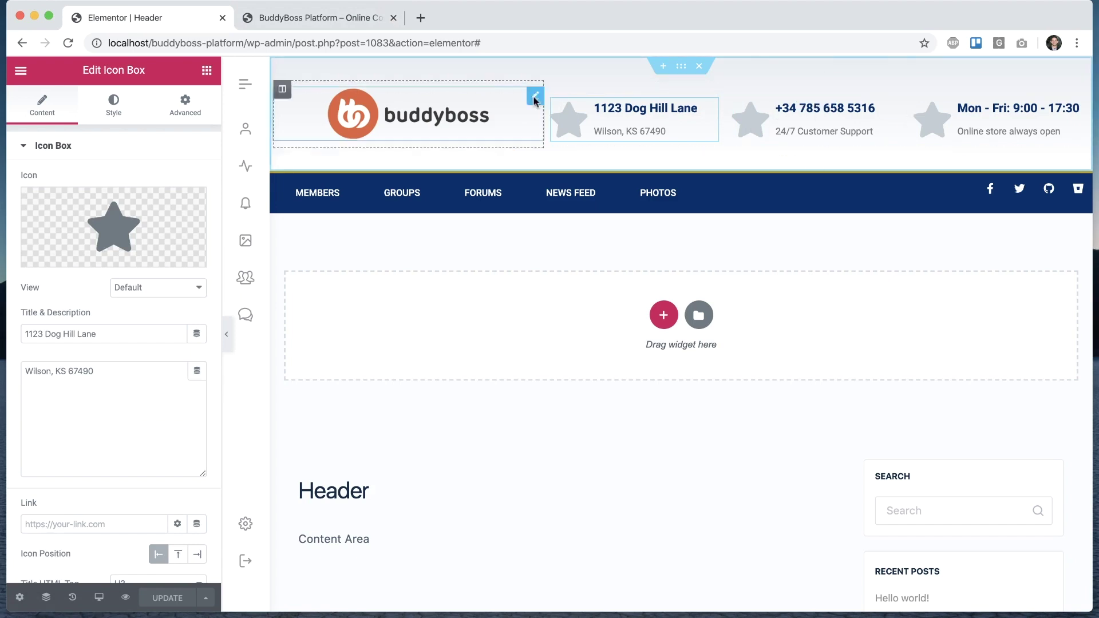
pyautogui.click(329, 15)
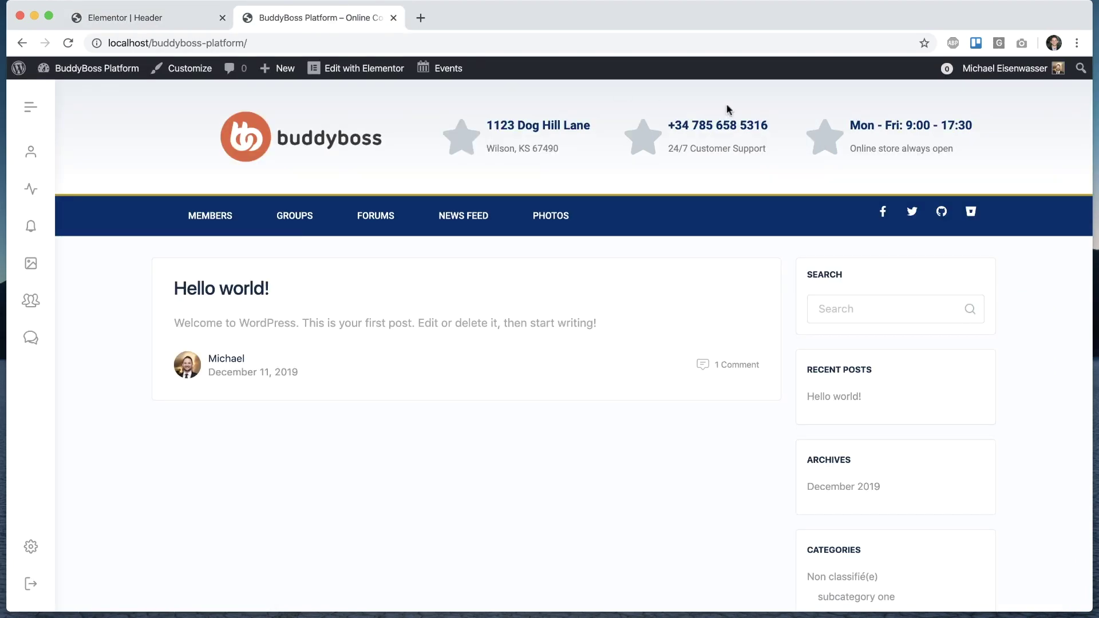
pyautogui.click(164, 20)
pyautogui.click(793, 128)
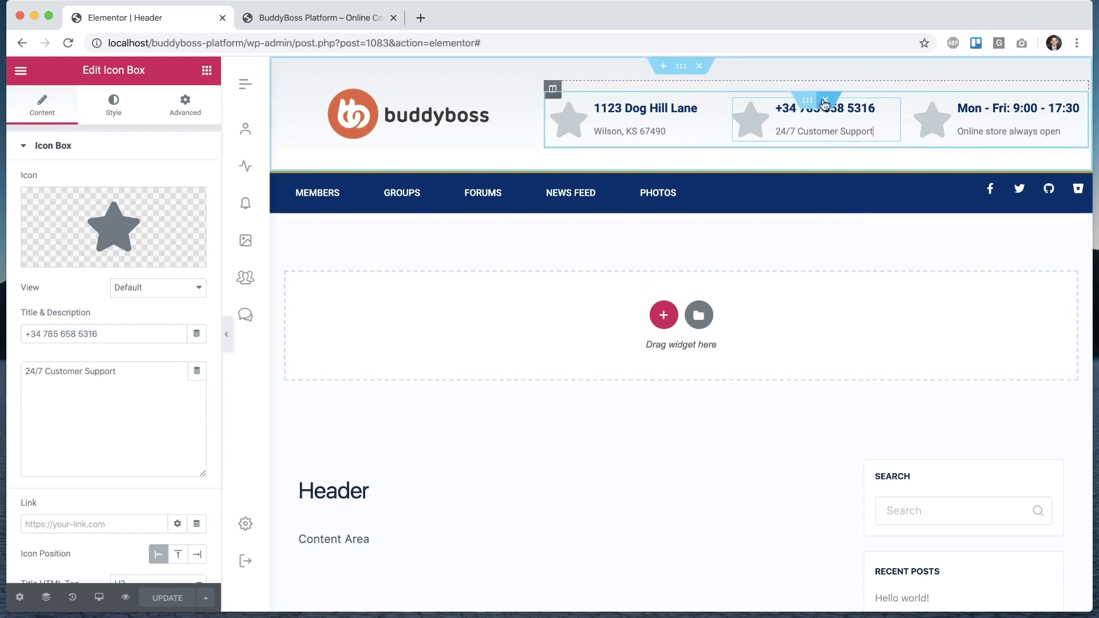
pyautogui.click(825, 100)
# Step: Drop the BuddyBoss Header Bar widget into the empty column and save the update
pyautogui.scroll(-20, 122, 393)
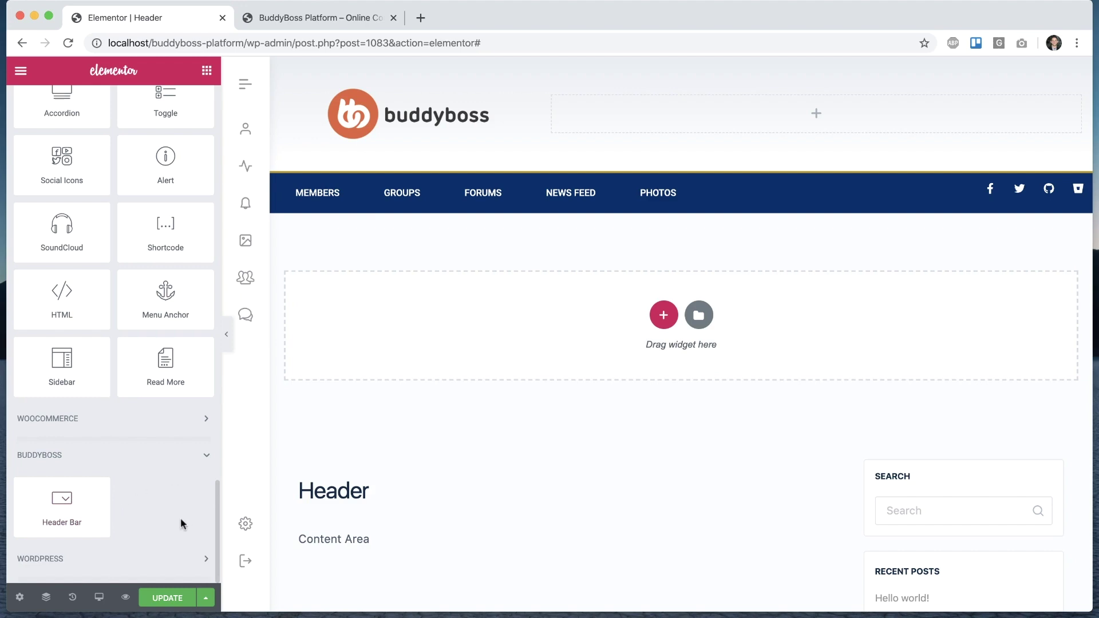
pyautogui.moveTo(57, 511); pyautogui.dragTo(847, 117)
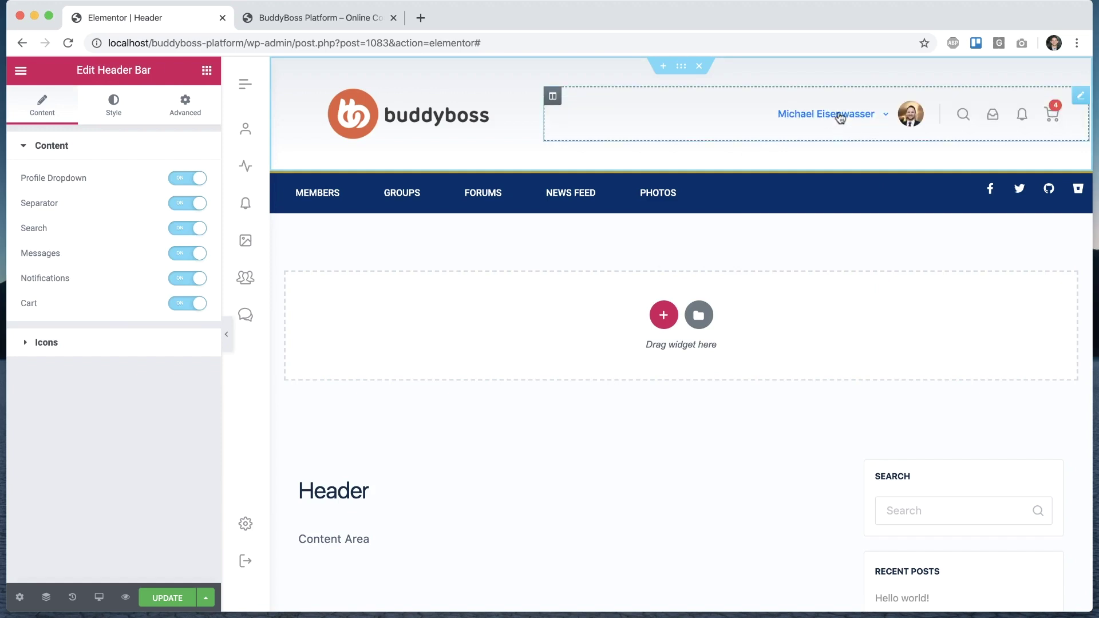
pyautogui.click(157, 598)
pyautogui.click(313, 19)
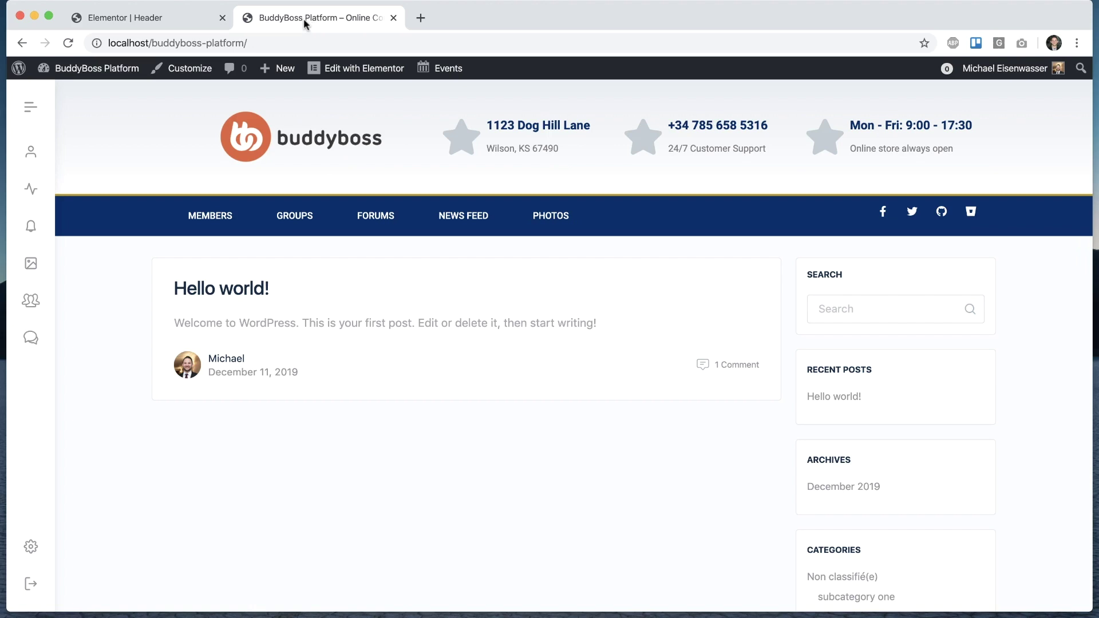
# Step: Reload the live site to check the Header Bar and its profile dropdown
pyautogui.click(68, 42)
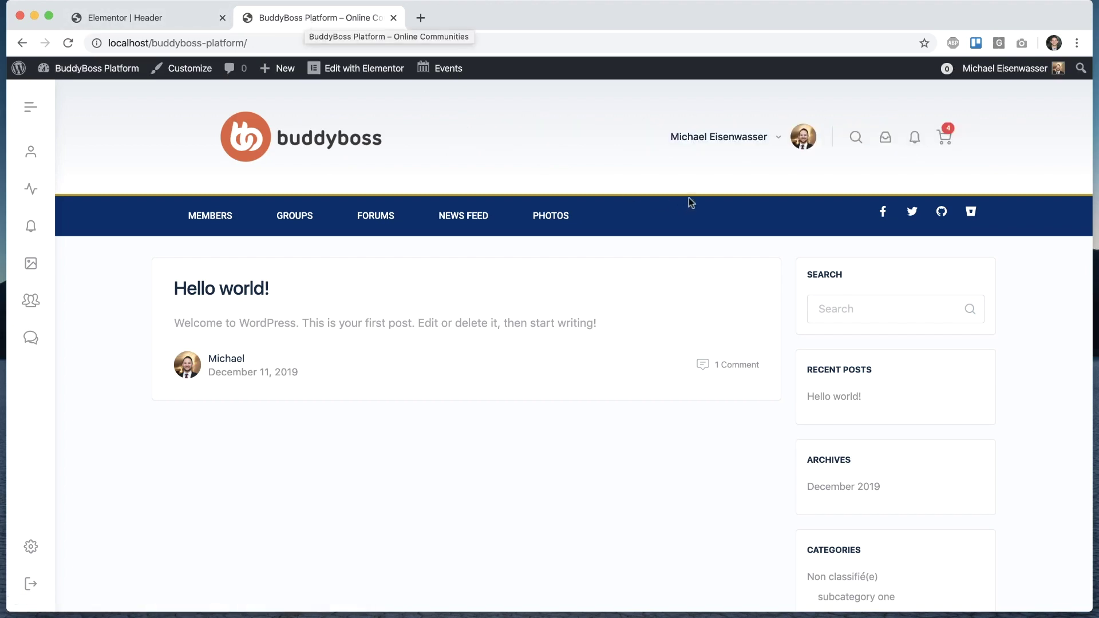
pyautogui.moveTo(730, 148)
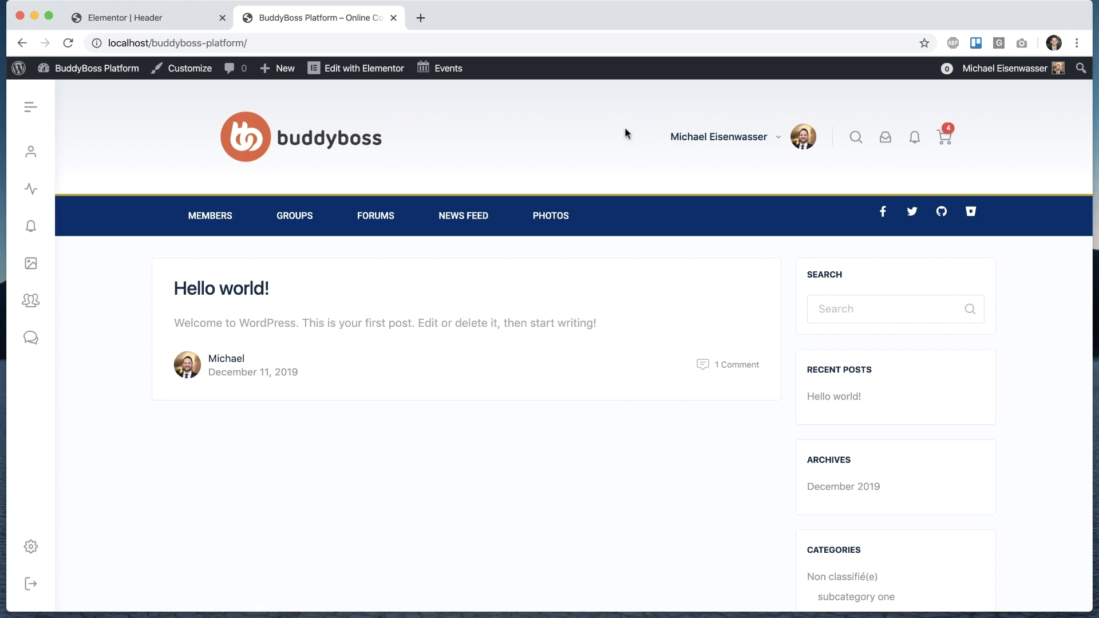
pyautogui.scroll(-1, 624, 127)
pyautogui.scroll(1, 624, 127)
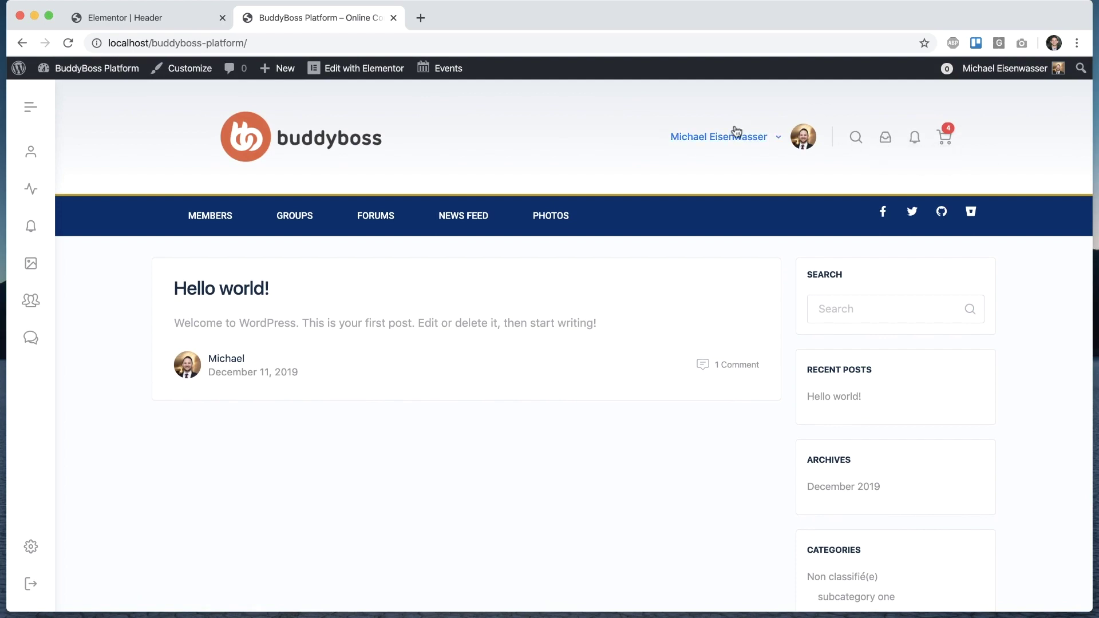
pyautogui.click(160, 20)
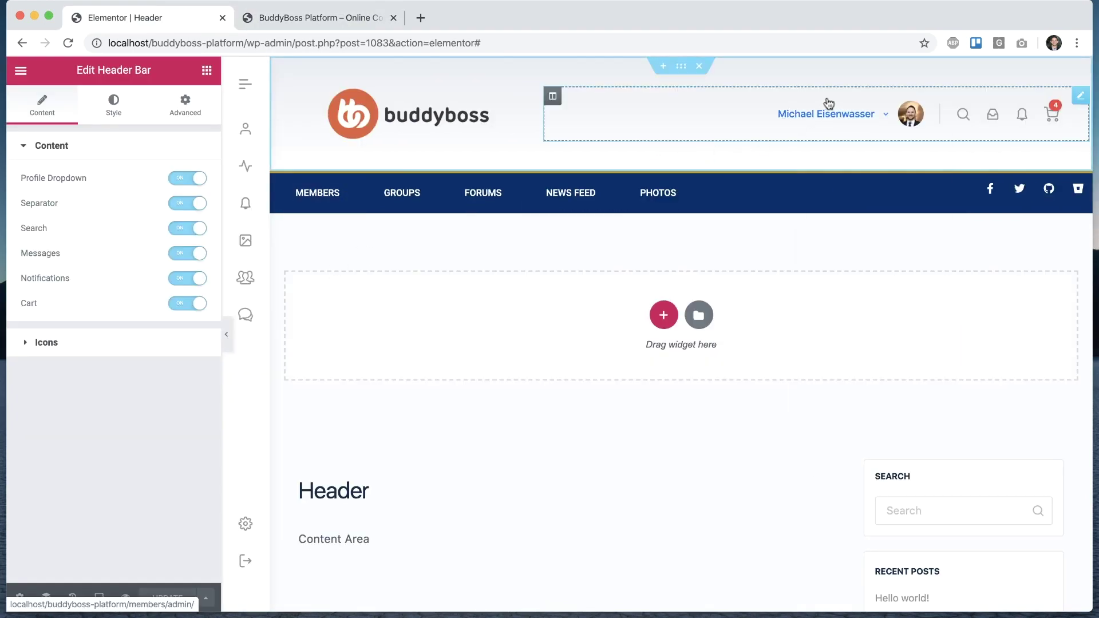
# Step: Switch the profile dropdown, separator, search and messages items off and back on
pyautogui.moveTo(828, 103)
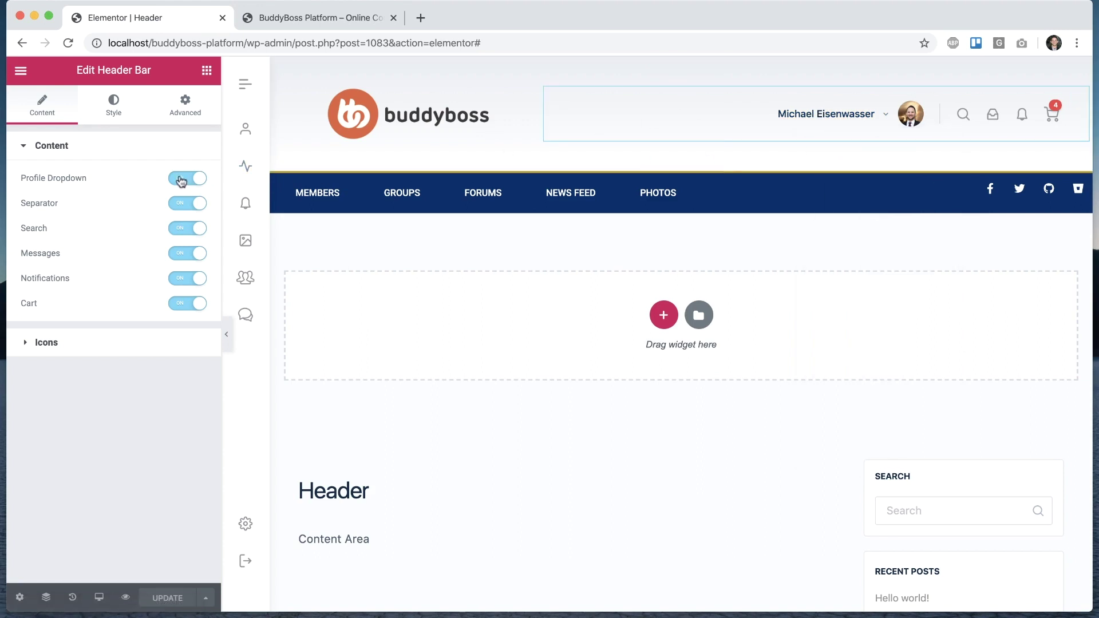
pyautogui.click(179, 179)
pyautogui.click(199, 181)
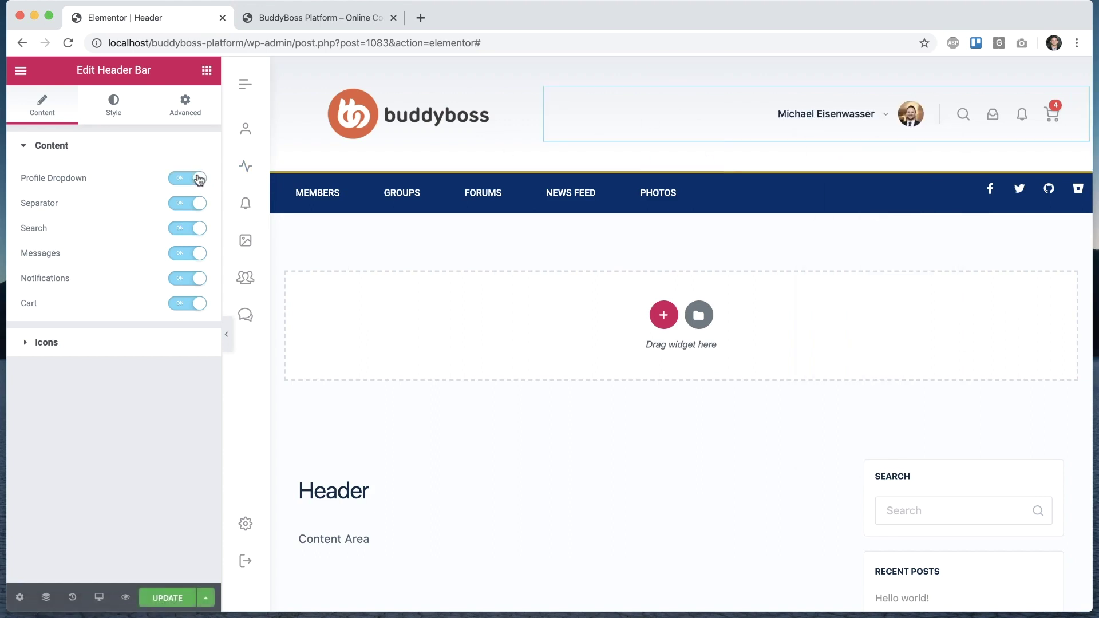
pyautogui.click(178, 205)
pyautogui.click(199, 205)
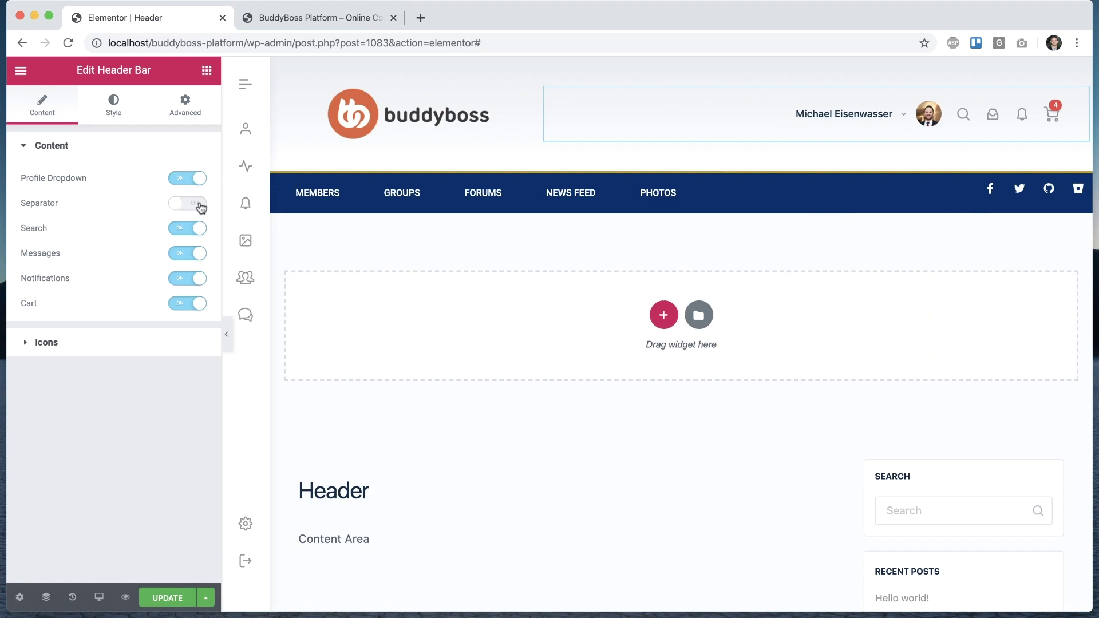
pyautogui.click(183, 230)
pyautogui.click(197, 233)
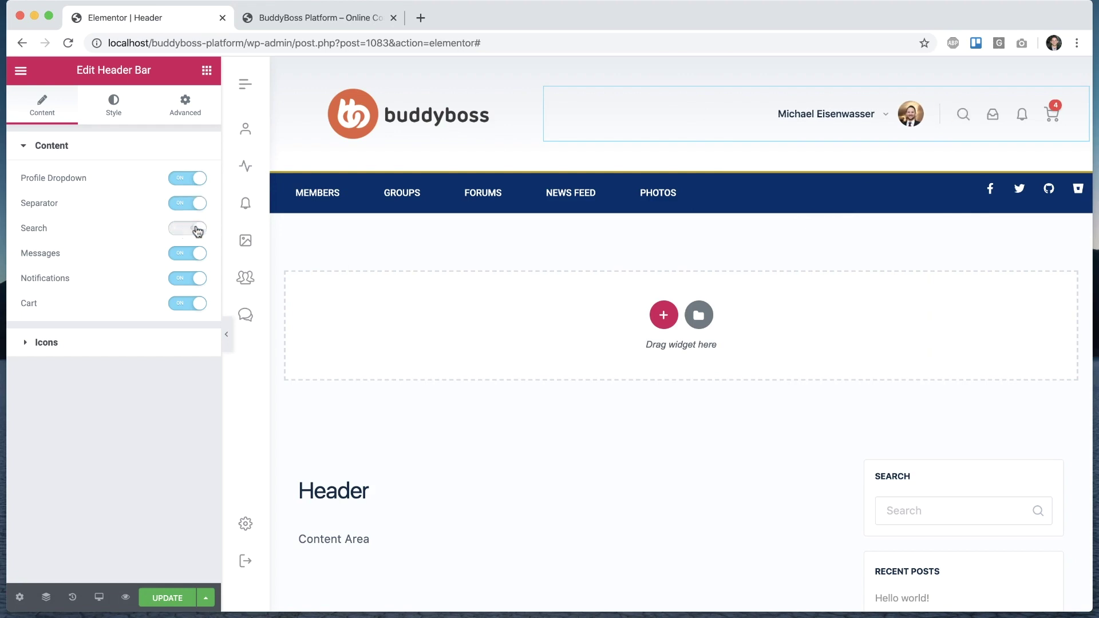
pyautogui.click(184, 252)
pyautogui.click(197, 255)
# Step: Expand Icons, try the Envelope icon for Messages, then reset it to None
pyautogui.click(111, 356)
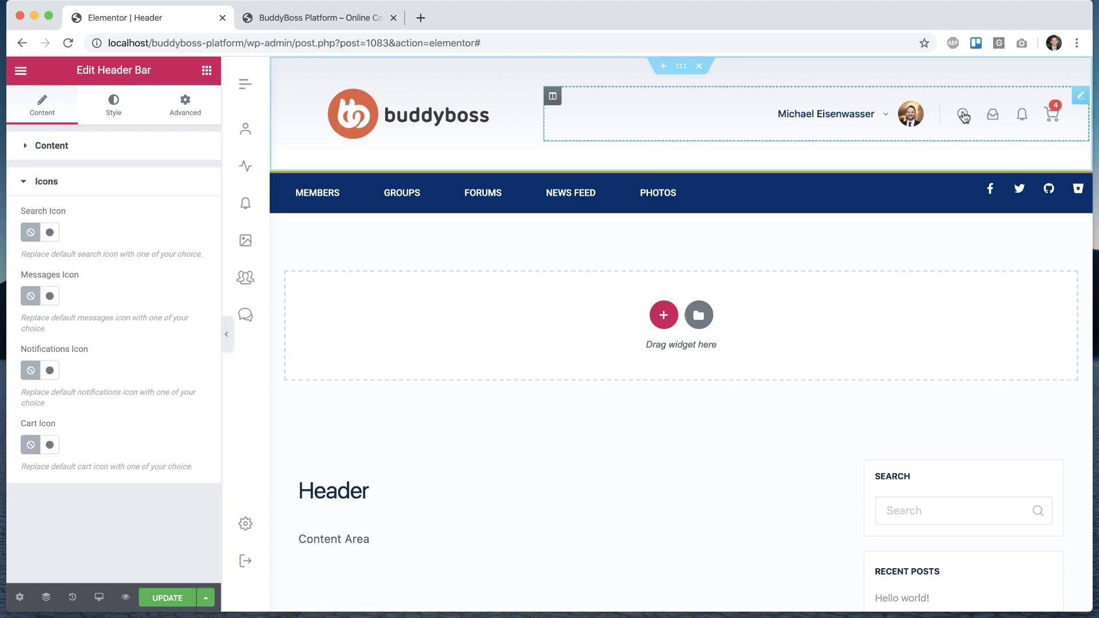
pyautogui.click(49, 296)
pyautogui.scroll(-2, 639, 293)
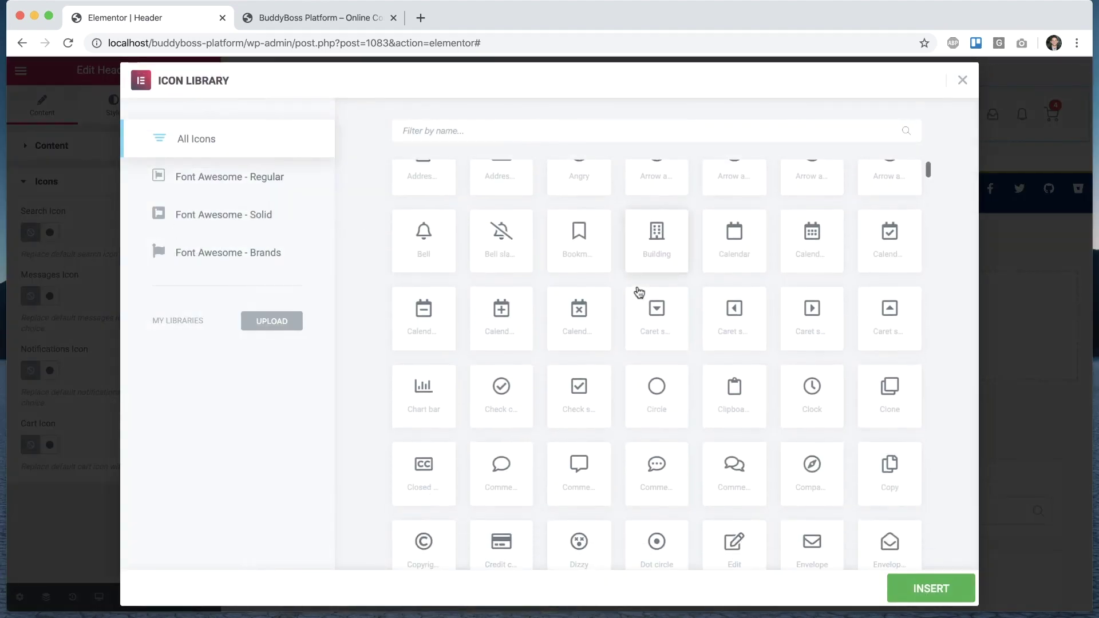
pyautogui.scroll(-5, 639, 292)
pyautogui.click(810, 312)
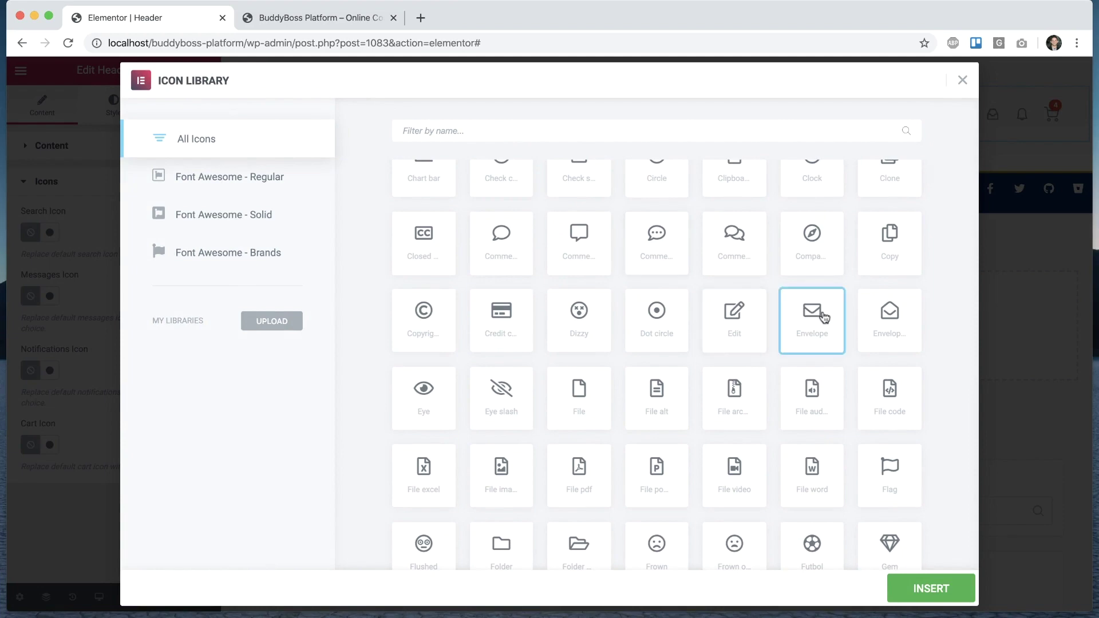
pyautogui.click(916, 589)
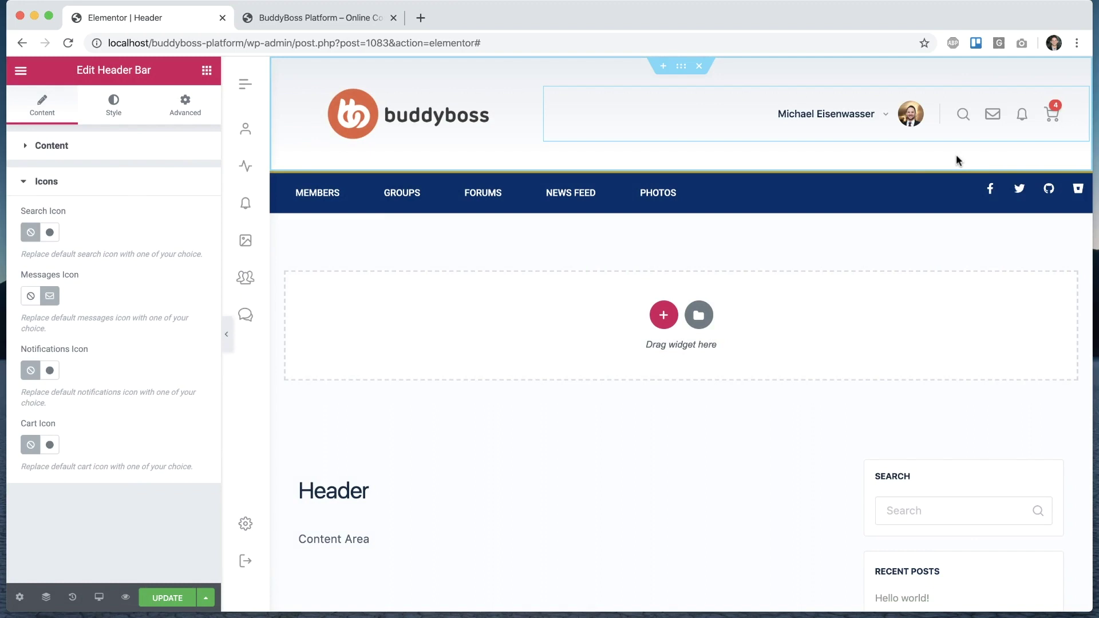
pyautogui.click(28, 297)
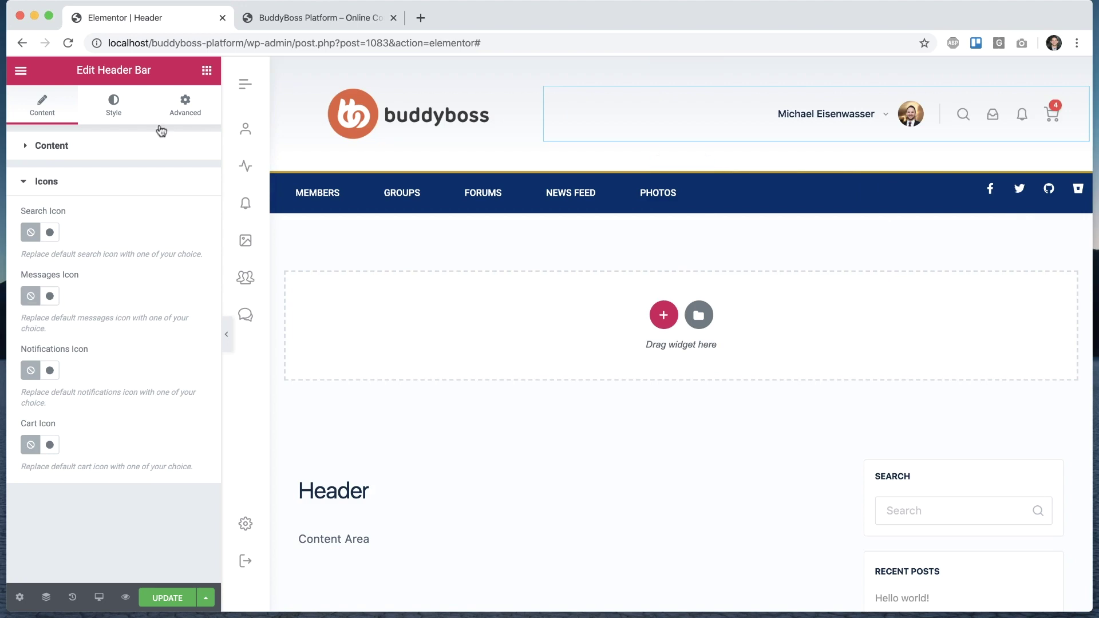
# Step: Keep the Header Bar items right-aligned after trying left, and set their spacing to 12
pyautogui.click(113, 106)
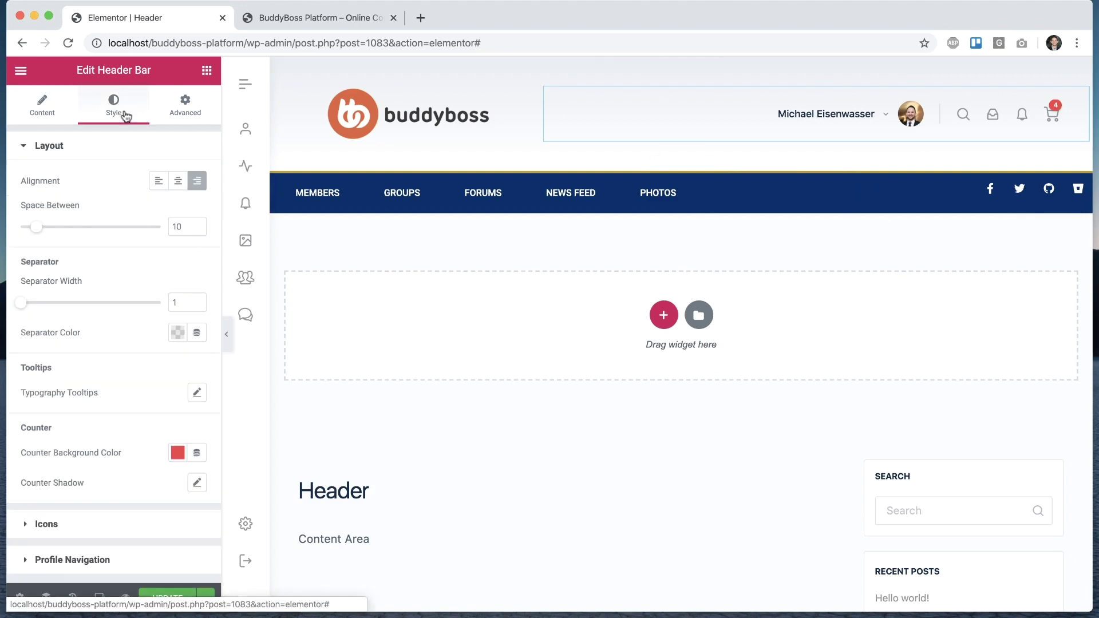
pyautogui.click(153, 183)
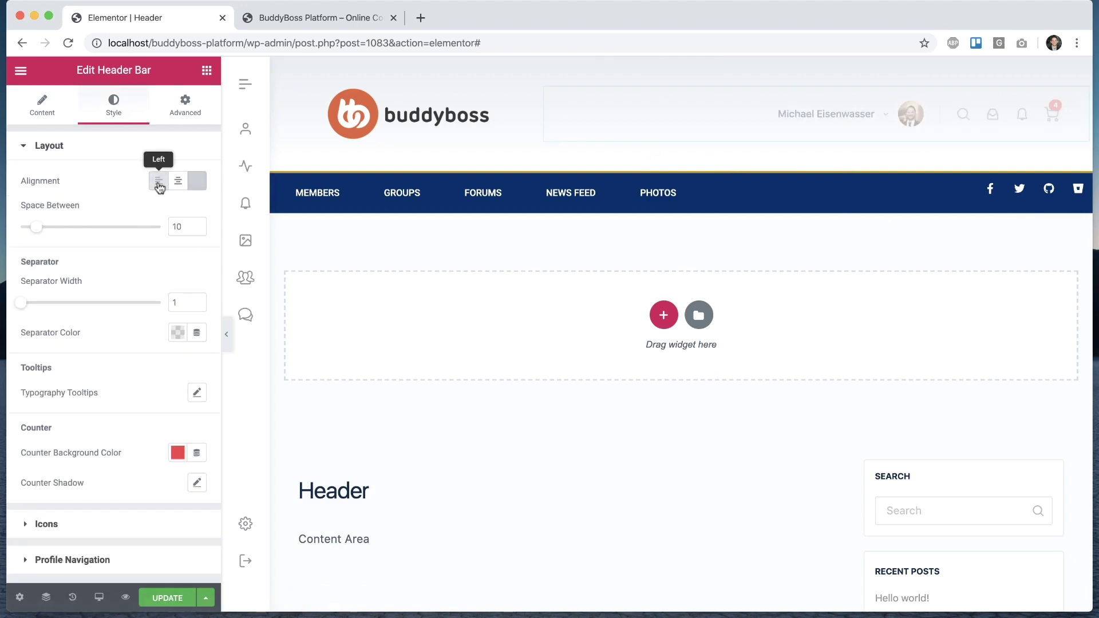
pyautogui.click(197, 182)
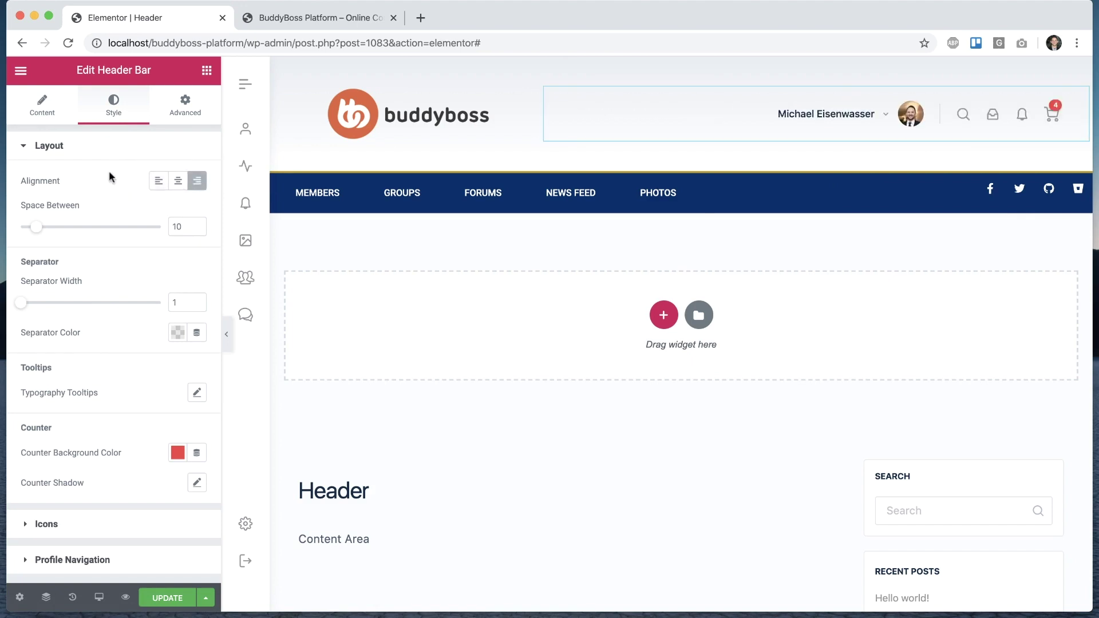
pyautogui.moveTo(40, 229)
pyautogui.mouseDown()
pyautogui.moveTo(54, 227)
pyautogui.moveTo(43, 230)
pyautogui.mouseUp()
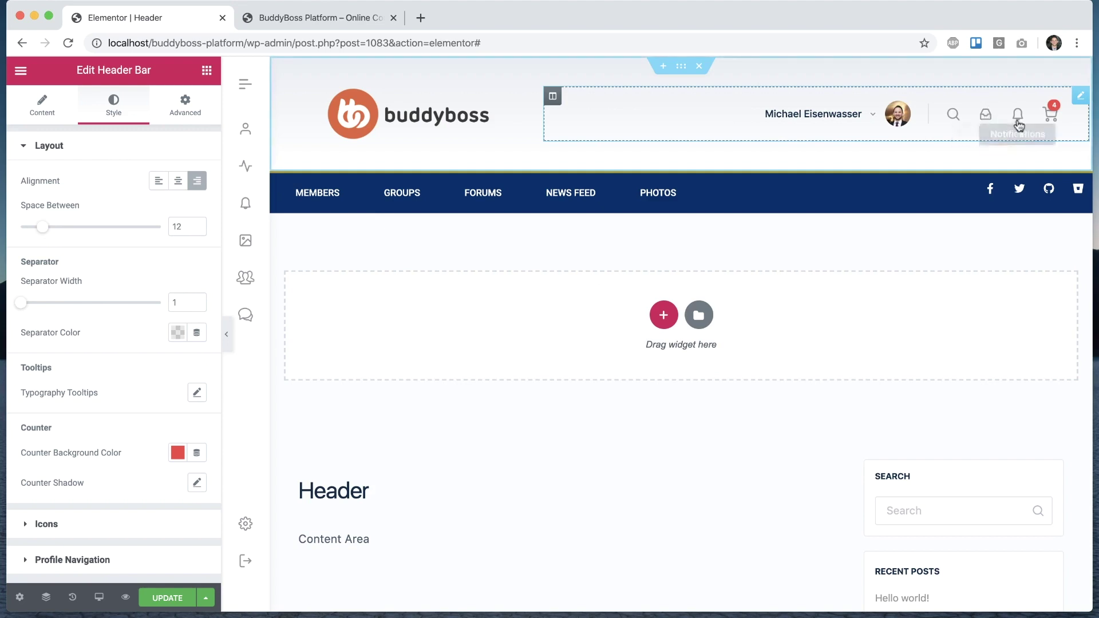
# Step: Choose Tahoma as the tooltip typography font family
pyautogui.click(197, 392)
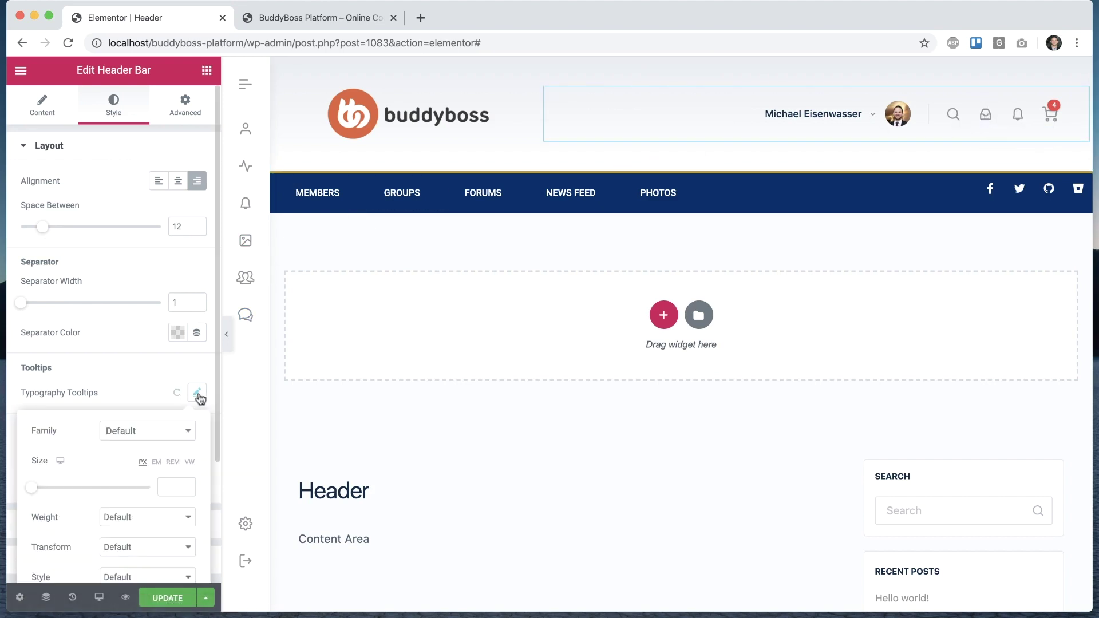
pyautogui.scroll(-2, 173, 429)
pyautogui.scroll(-3, 172, 430)
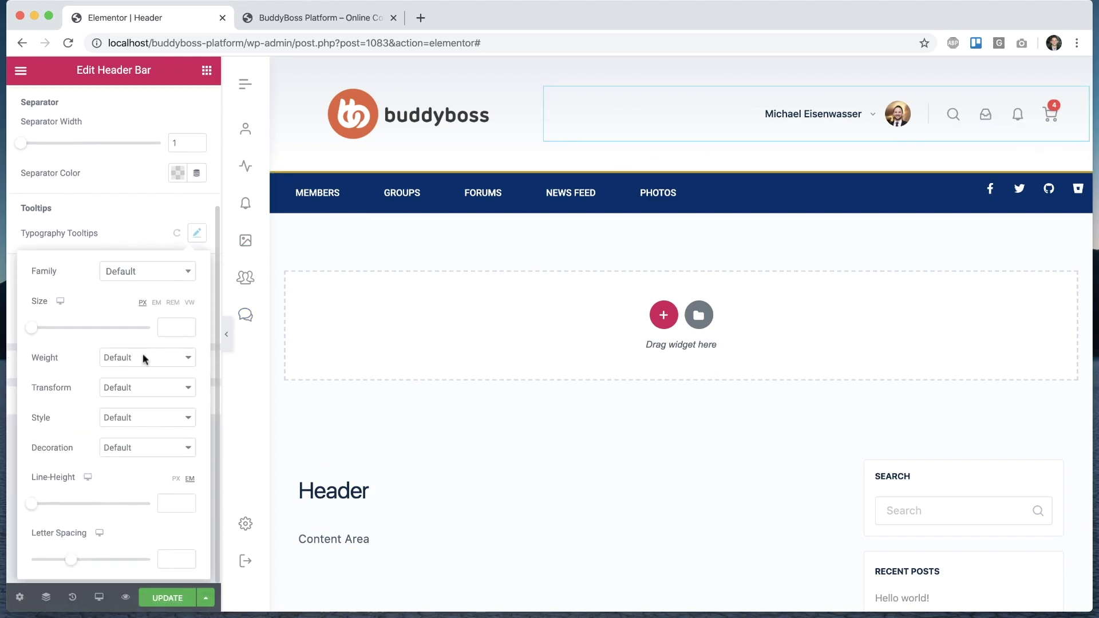
pyautogui.click(144, 276)
pyautogui.click(146, 314)
pyautogui.click(150, 279)
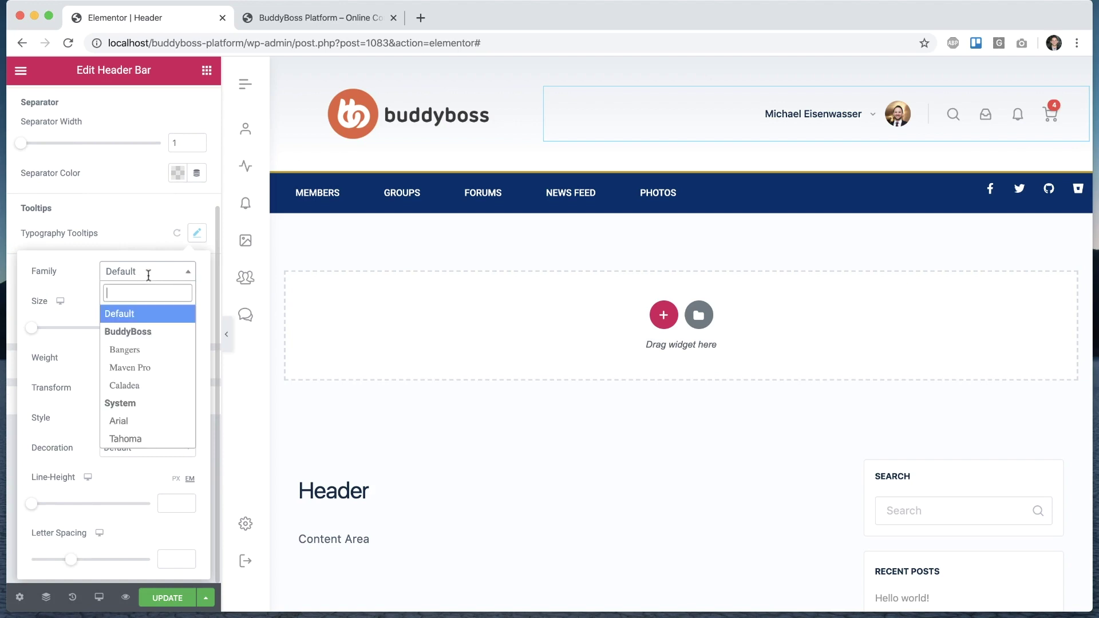
pyautogui.scroll(-2, 159, 326)
pyautogui.scroll(-1, 158, 326)
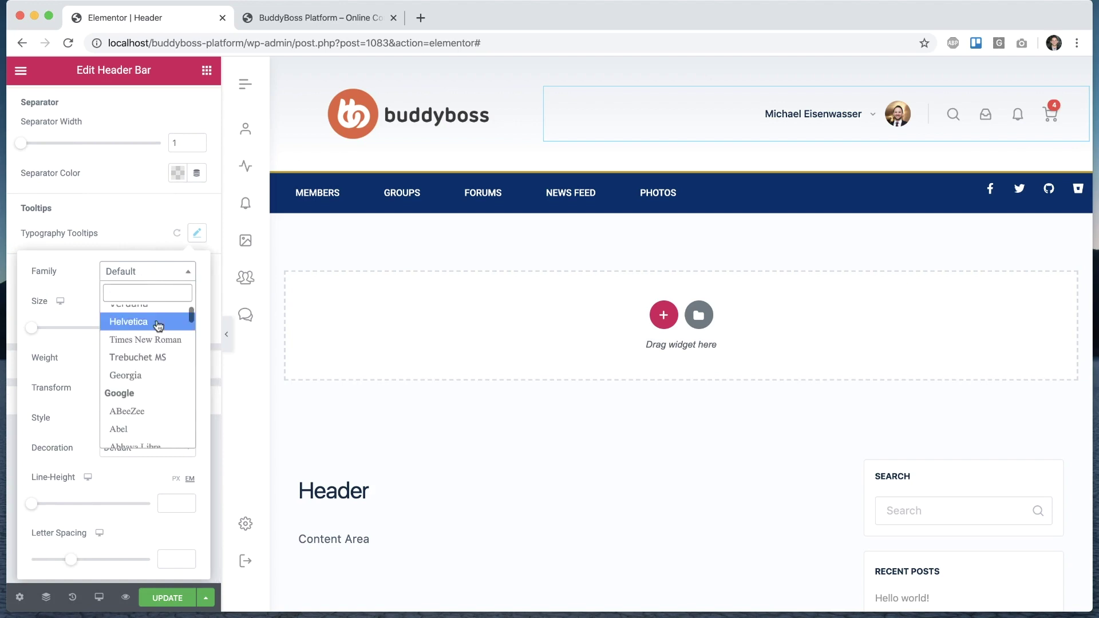
pyautogui.scroll(4, 159, 324)
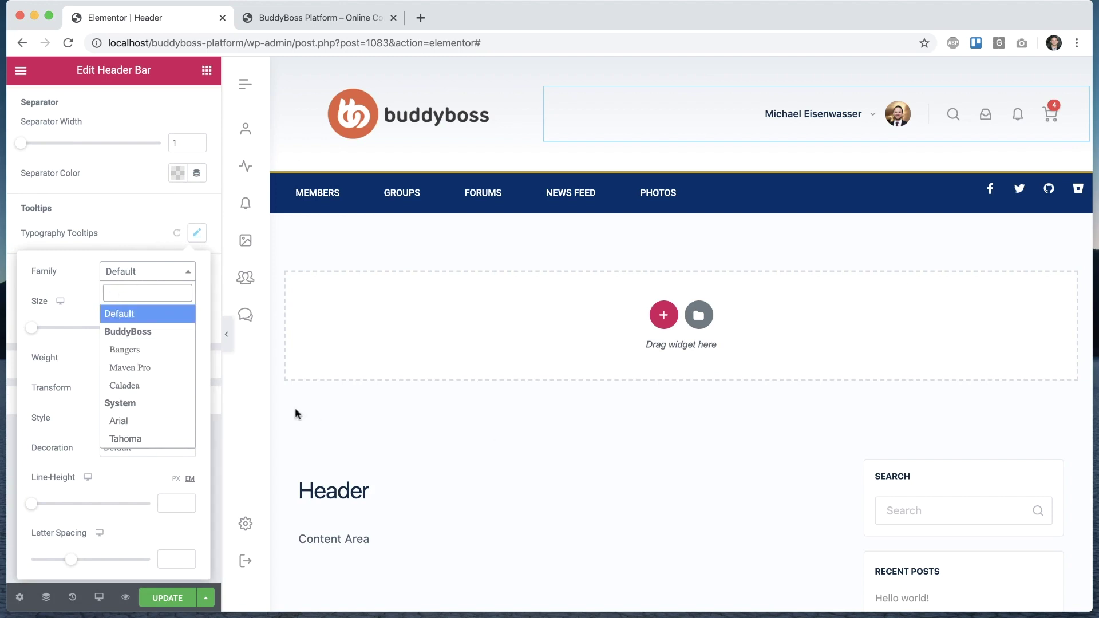
pyautogui.scroll(-2, 164, 361)
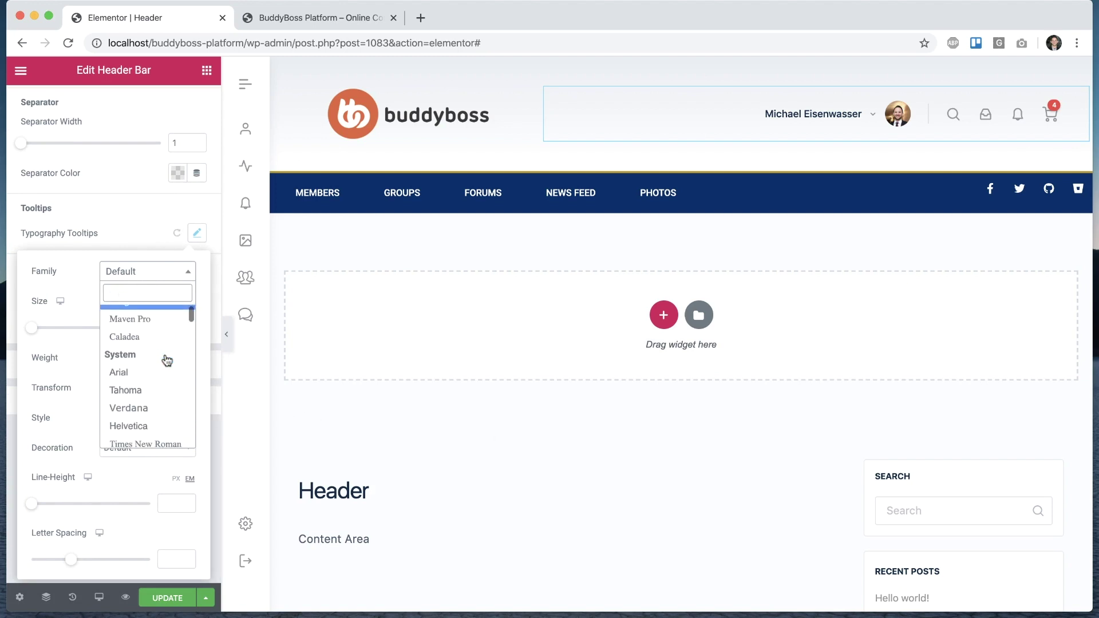
pyautogui.click(141, 389)
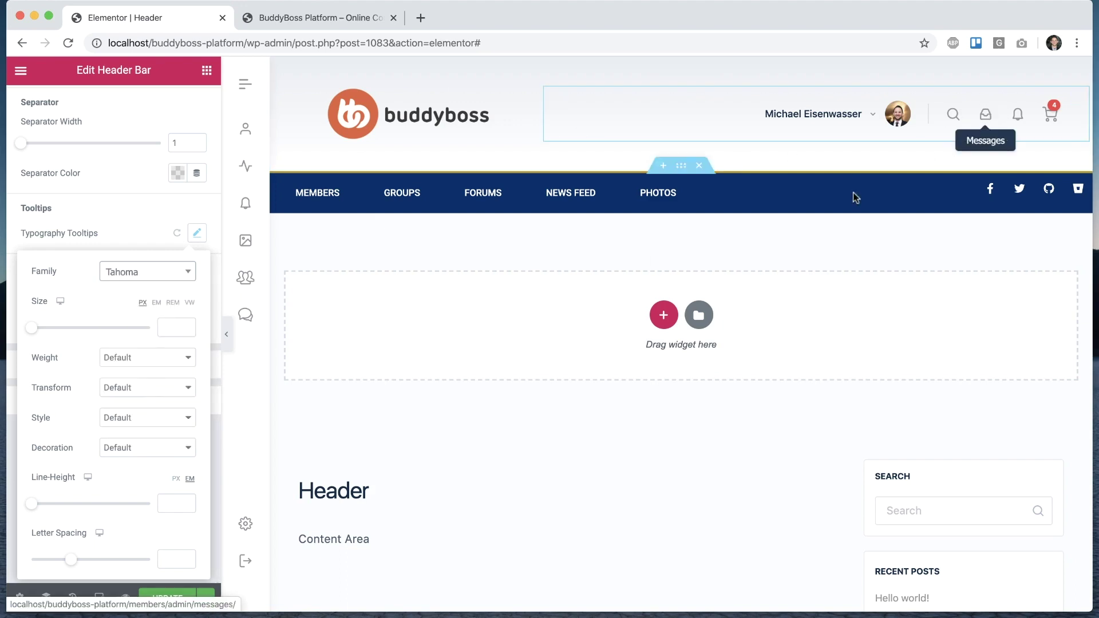
pyautogui.click(197, 233)
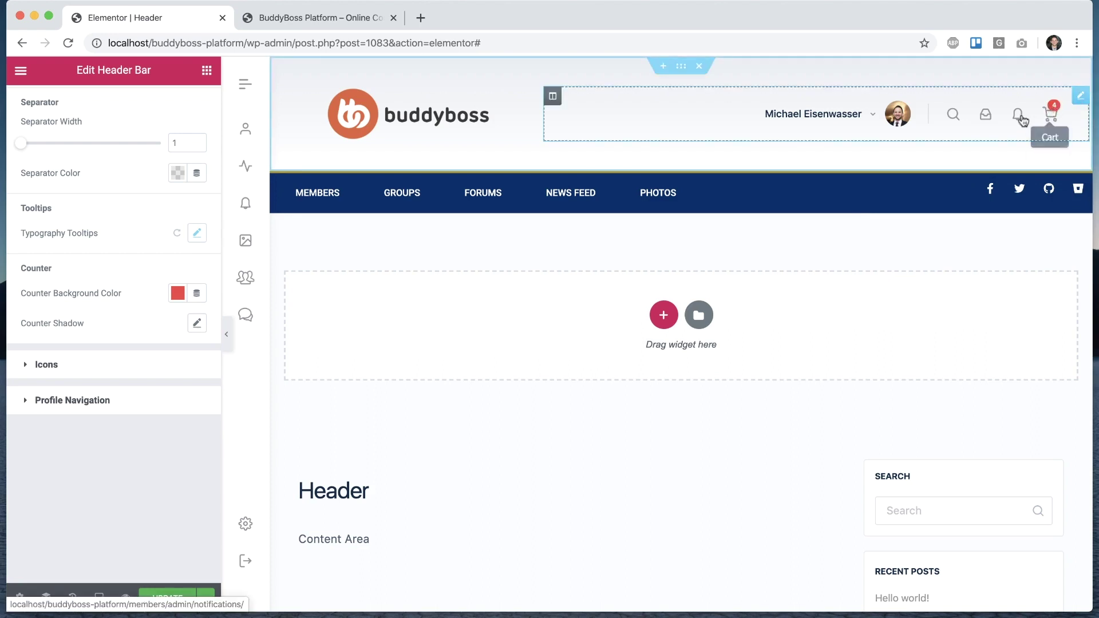
# Step: Make the header counter badge background green
pyautogui.click(182, 294)
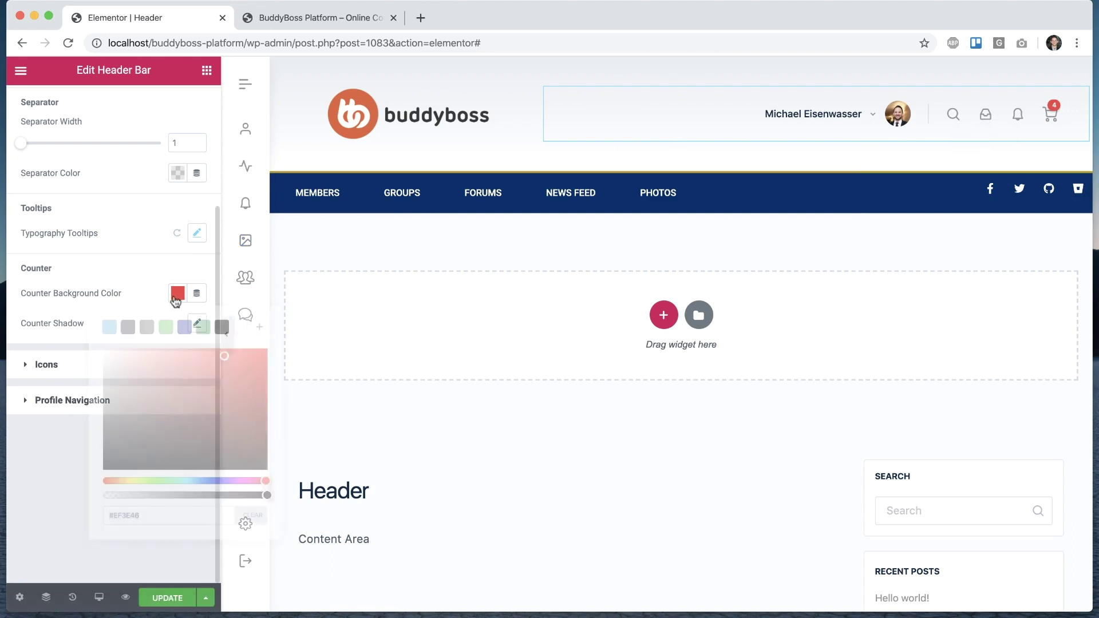
pyautogui.click(166, 328)
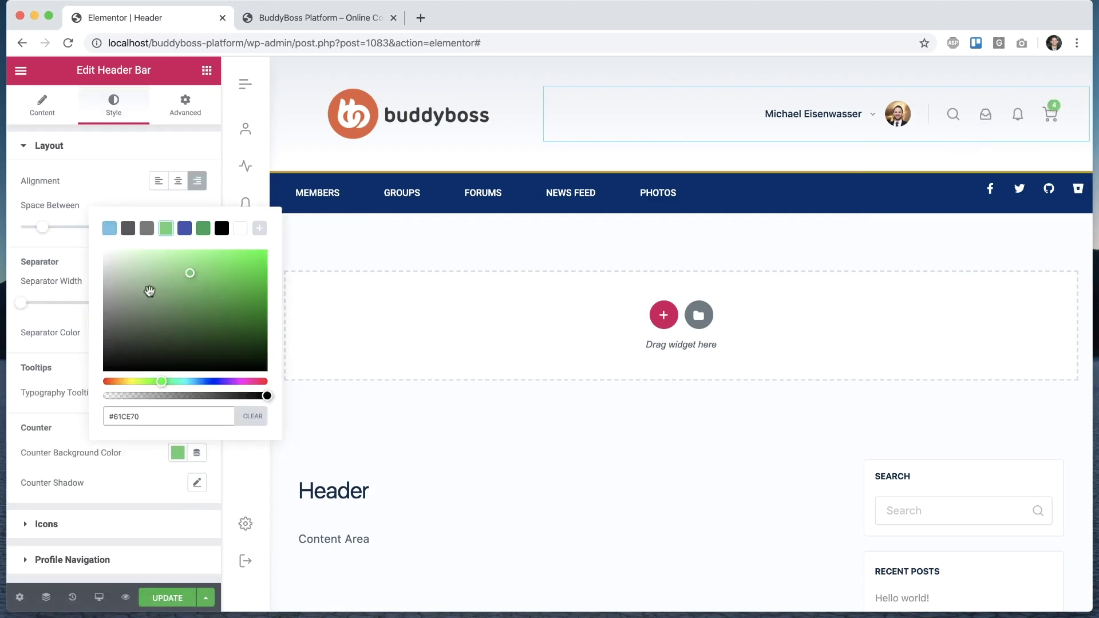
pyautogui.click(81, 330)
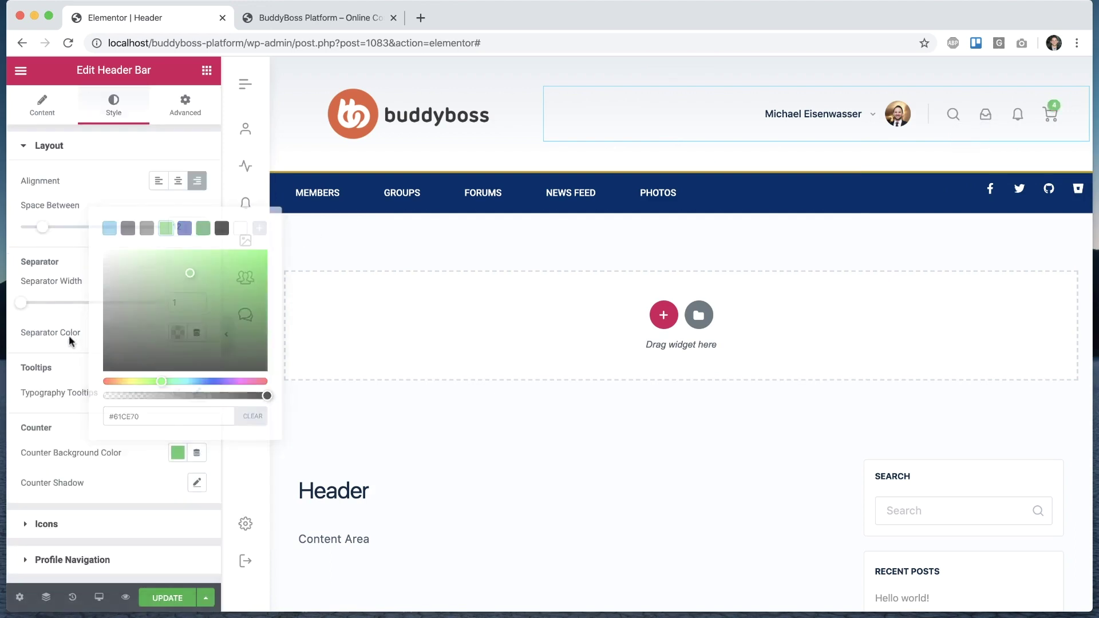
# Step: Set header icon size to 20, all icons blue, and the Messages icon dark red
pyautogui.click(120, 526)
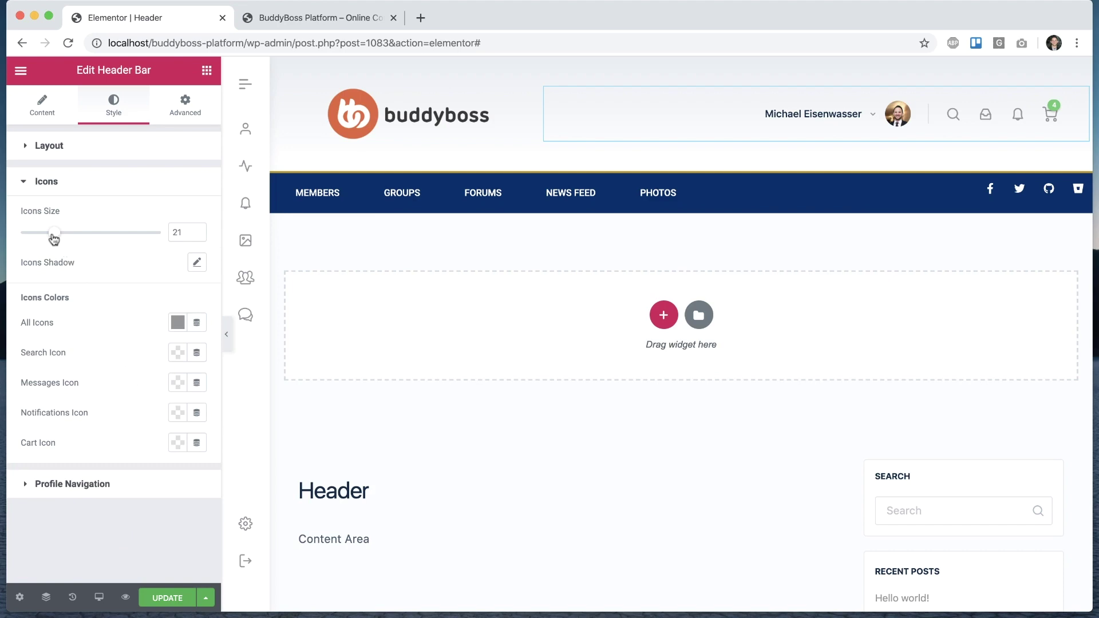
pyautogui.moveTo(54, 239)
pyautogui.mouseDown()
pyautogui.moveTo(74, 238)
pyautogui.moveTo(51, 235)
pyautogui.mouseUp()
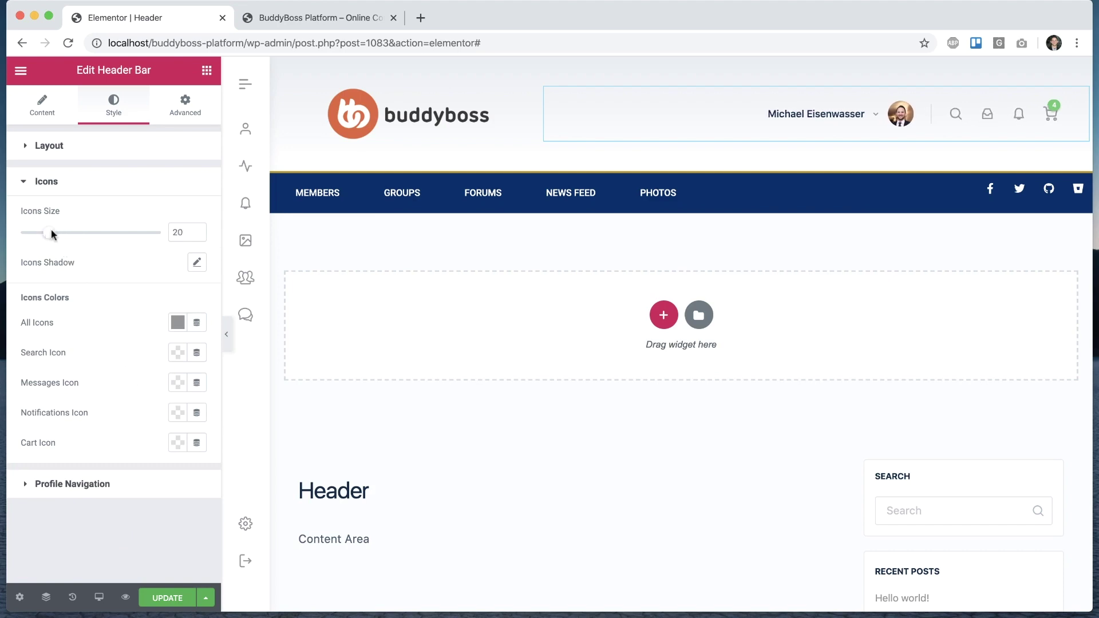
pyautogui.click(184, 327)
pyautogui.click(221, 414)
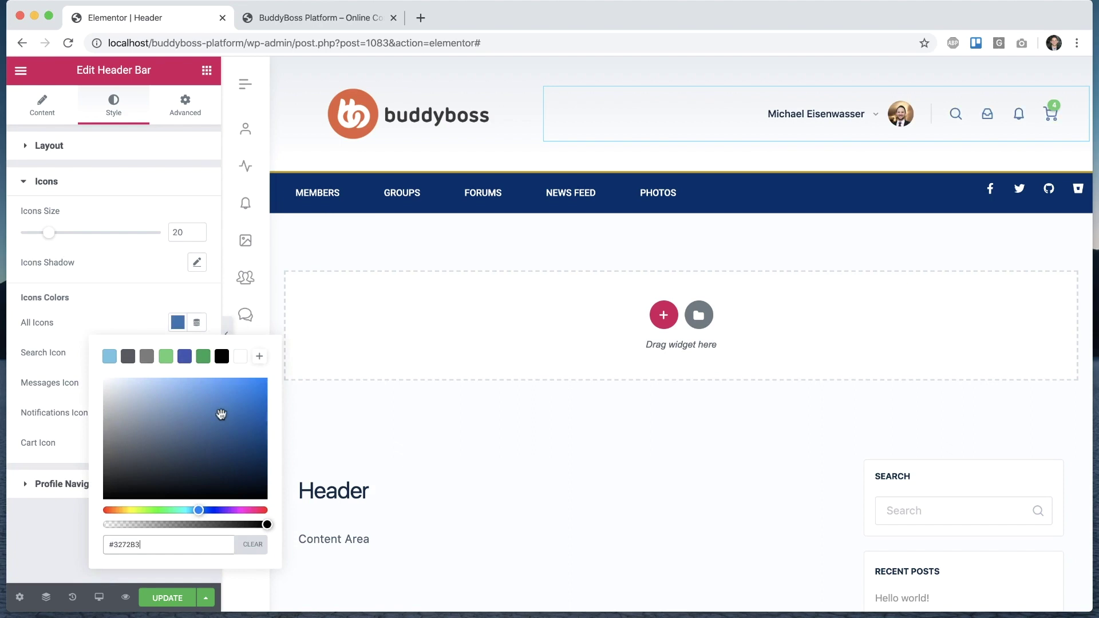
pyautogui.click(131, 318)
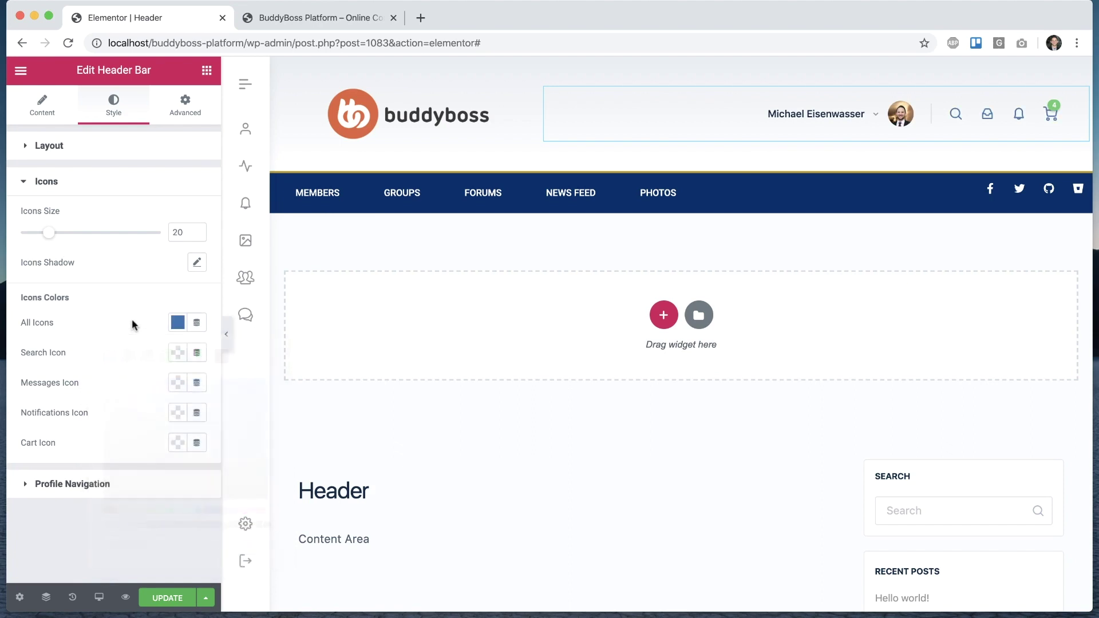
pyautogui.click(180, 386)
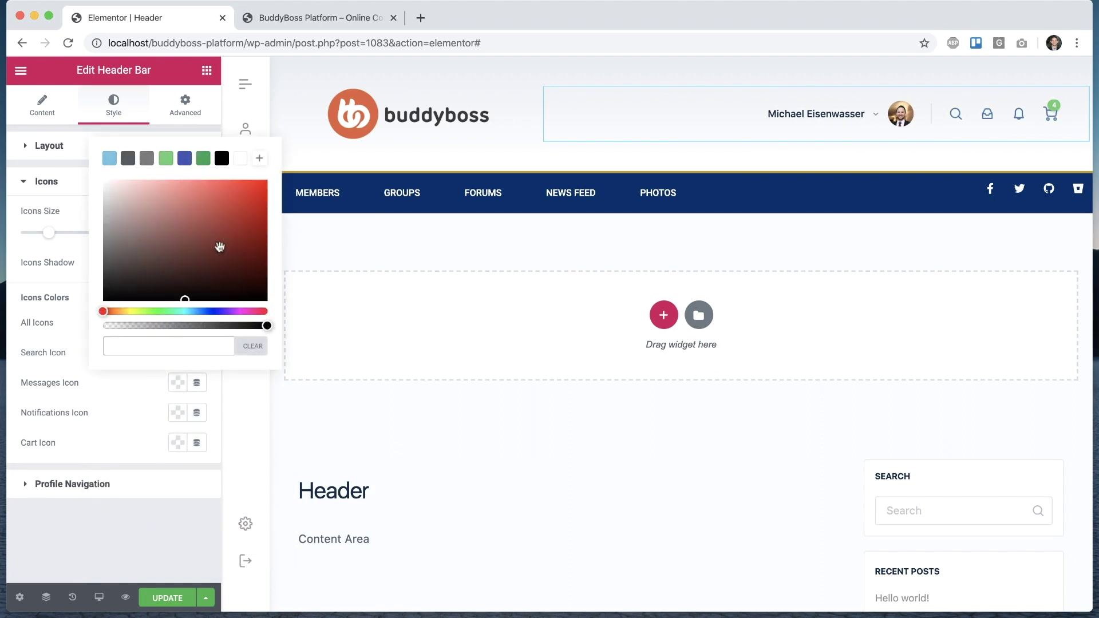
pyautogui.click(232, 234)
pyautogui.click(146, 396)
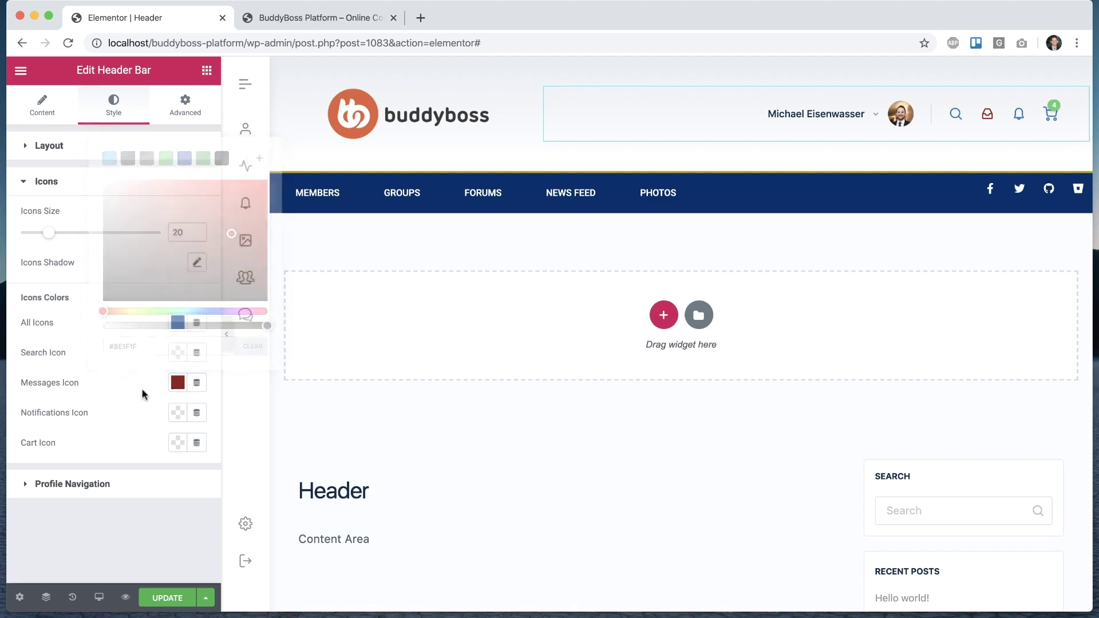
pyautogui.click(144, 490)
# Step: Give the avatar a solid 2 px blue border, adjusting its width and border radius
pyautogui.scroll(-2, 143, 395)
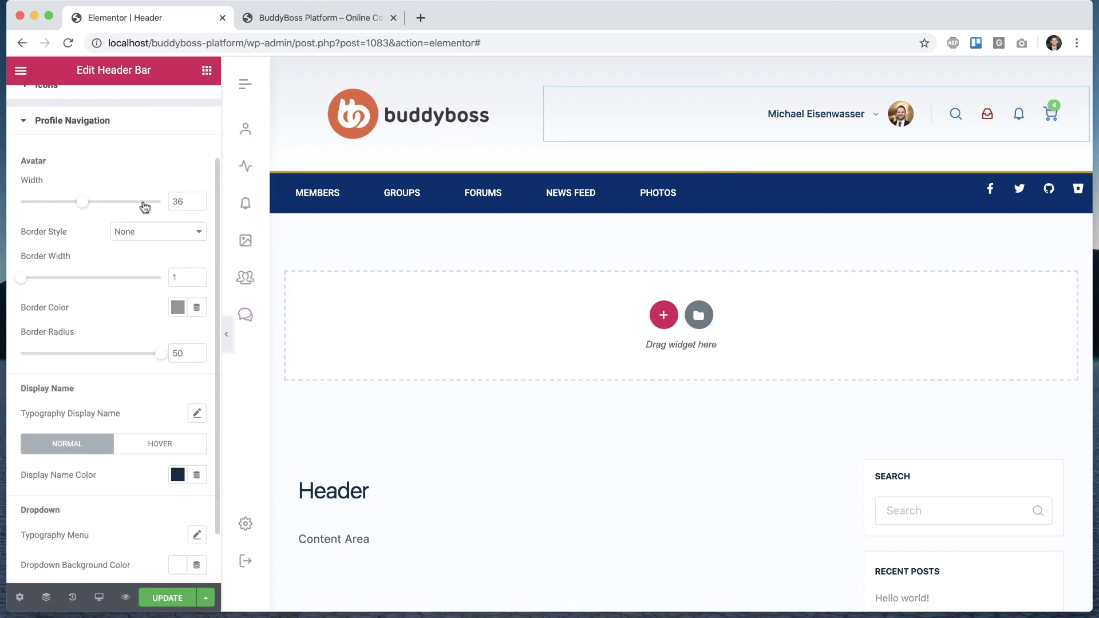
pyautogui.moveTo(88, 205)
pyautogui.mouseDown()
pyautogui.moveTo(140, 201)
pyautogui.moveTo(51, 200)
pyautogui.moveTo(98, 201)
pyautogui.moveTo(87, 203)
pyautogui.mouseUp()
pyautogui.click(140, 231)
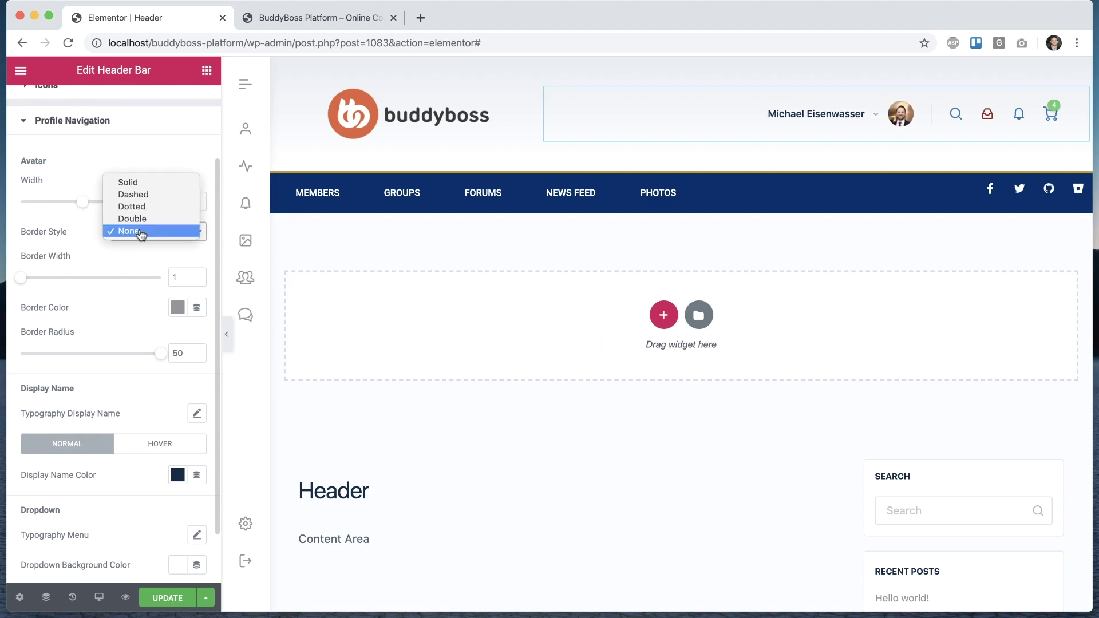
pyautogui.click(148, 182)
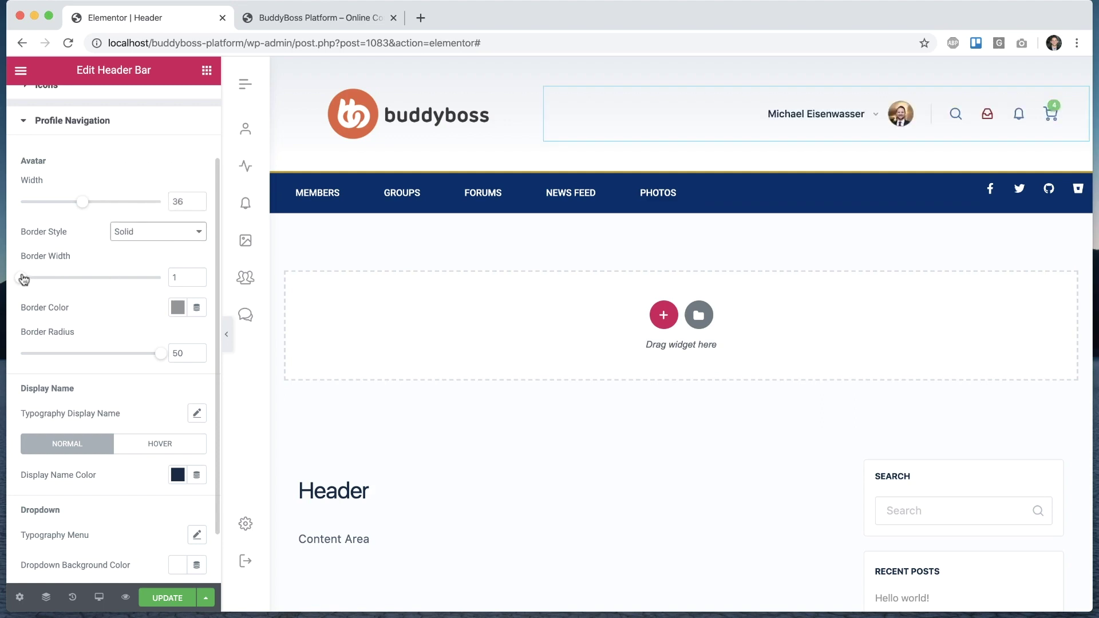
pyautogui.moveTo(24, 280); pyautogui.dragTo(51, 279)
pyautogui.click(176, 313)
pyautogui.moveTo(184, 363); pyautogui.dragTo(240, 404)
pyautogui.click(92, 304)
pyautogui.moveTo(156, 361); pyautogui.dragTo(182, 375)
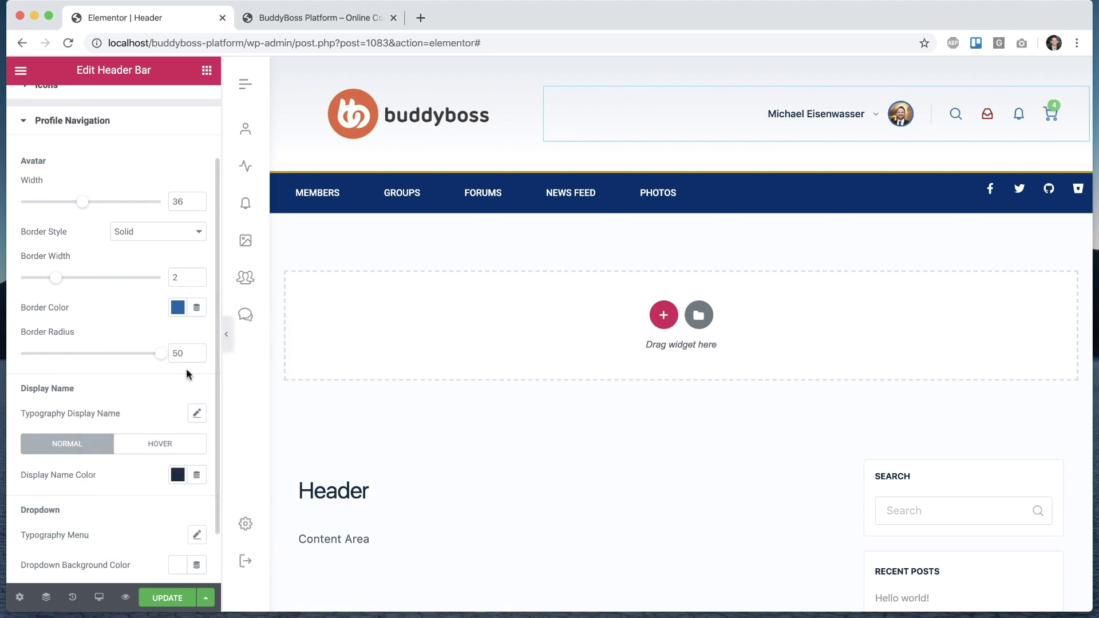
# Step: Set the profile dropdown background to dark red #793C3C, then switch to the site's front page
pyautogui.scroll(-3, 150, 384)
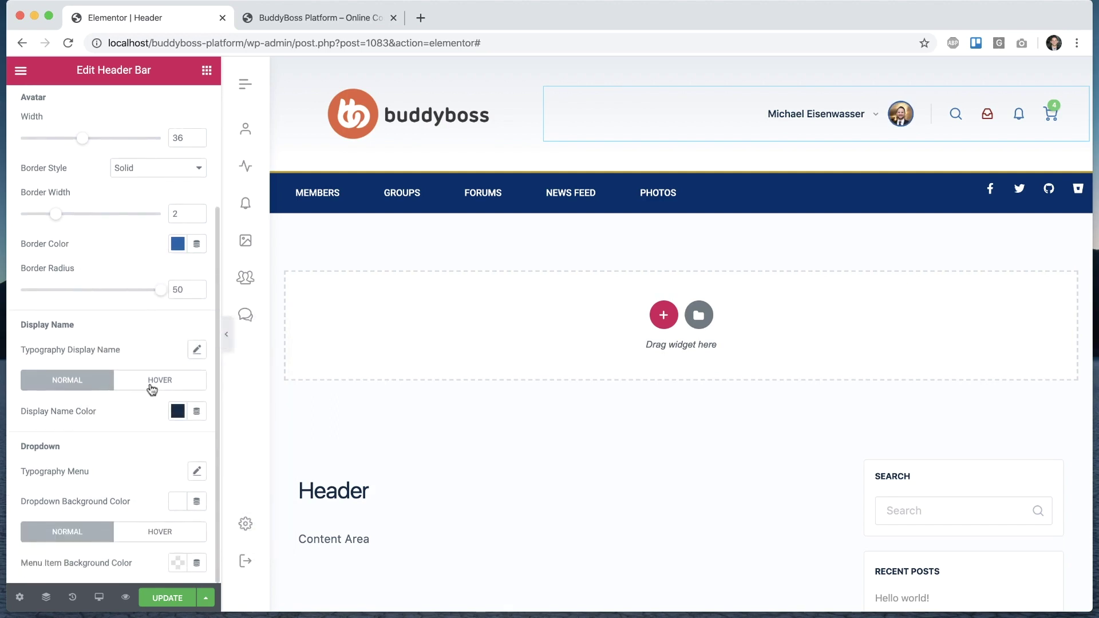
pyautogui.click(197, 350)
pyautogui.click(197, 350)
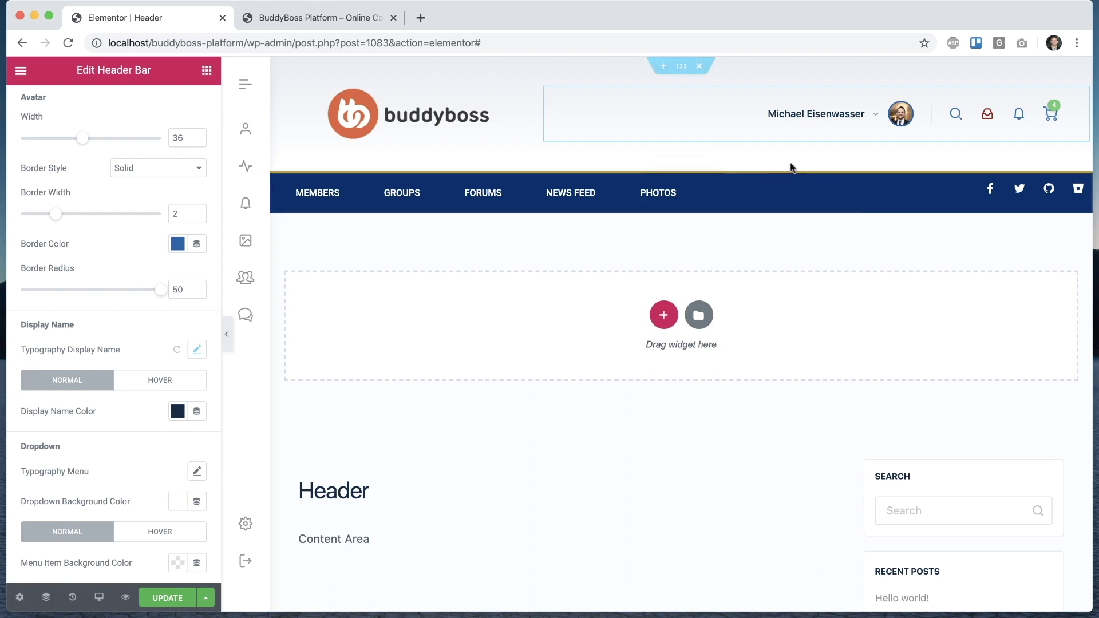
pyautogui.moveTo(819, 114)
pyautogui.moveTo(845, 224)
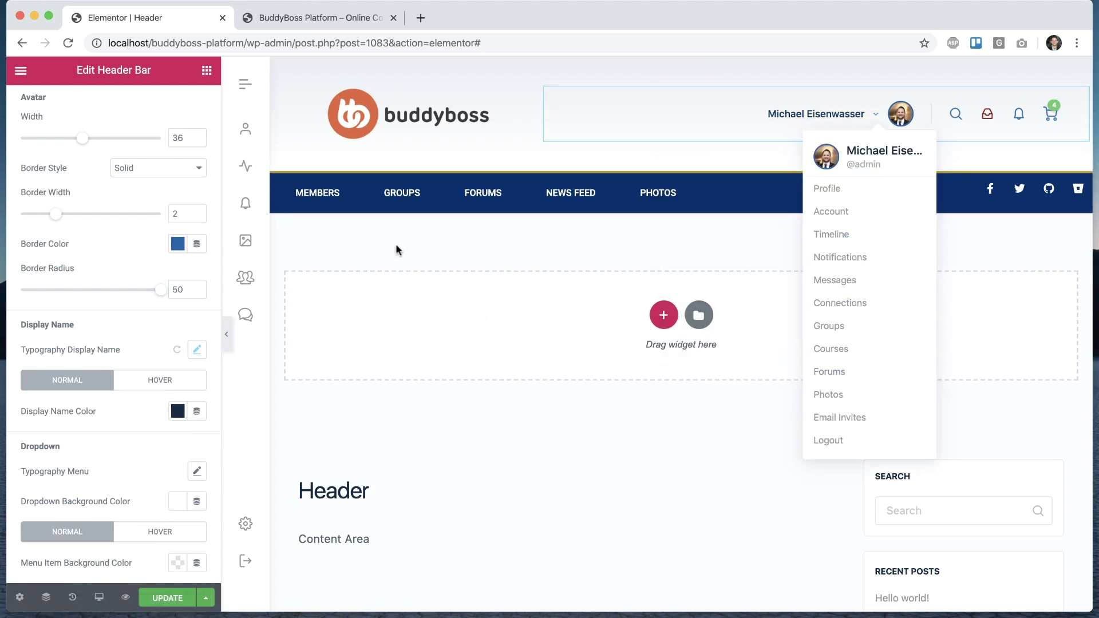
pyautogui.click(178, 501)
pyautogui.click(185, 362)
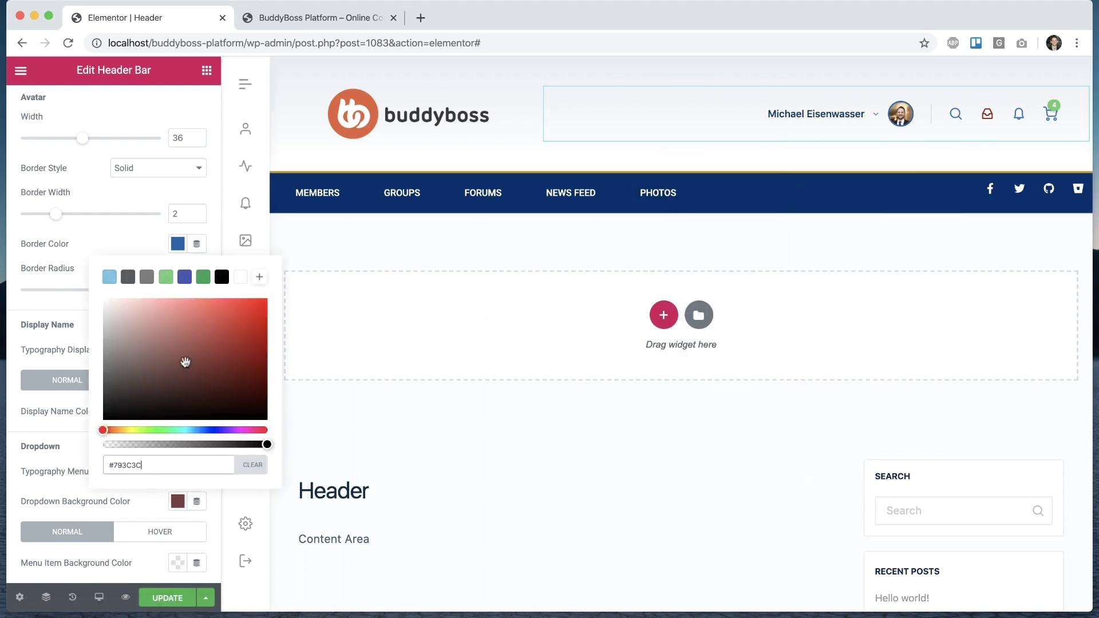
pyautogui.moveTo(809, 143)
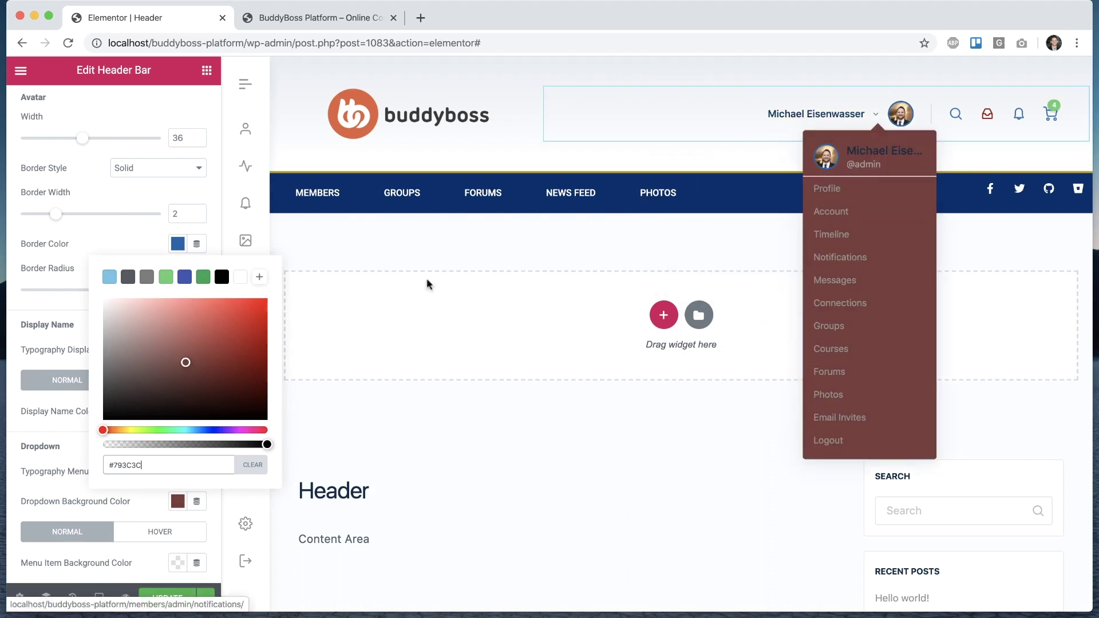
pyautogui.click(70, 474)
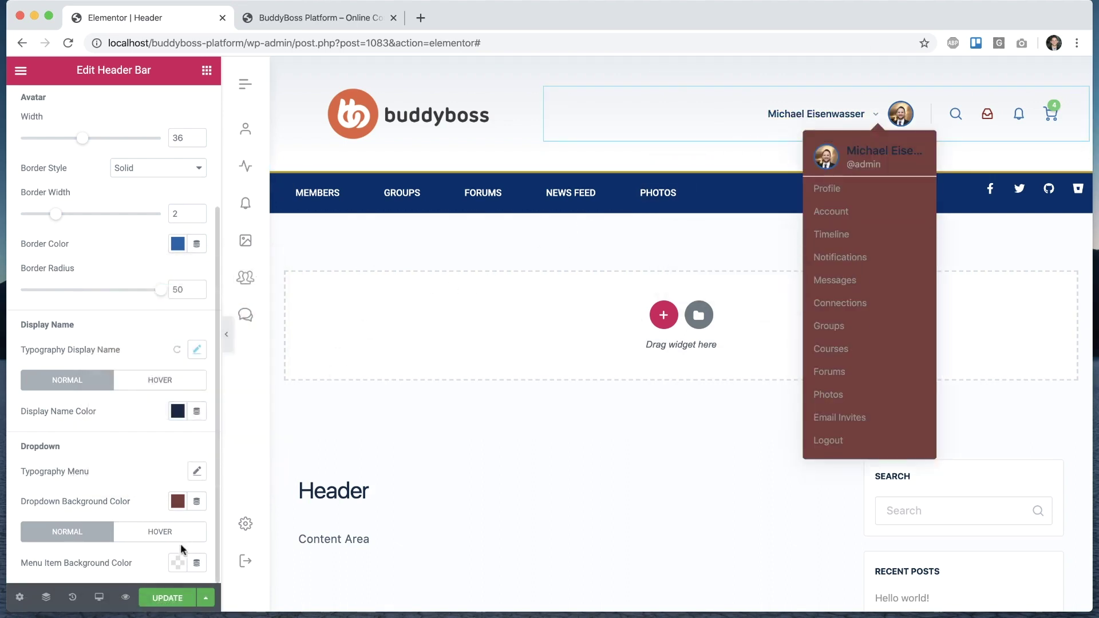
pyautogui.click(179, 564)
pyautogui.click(69, 474)
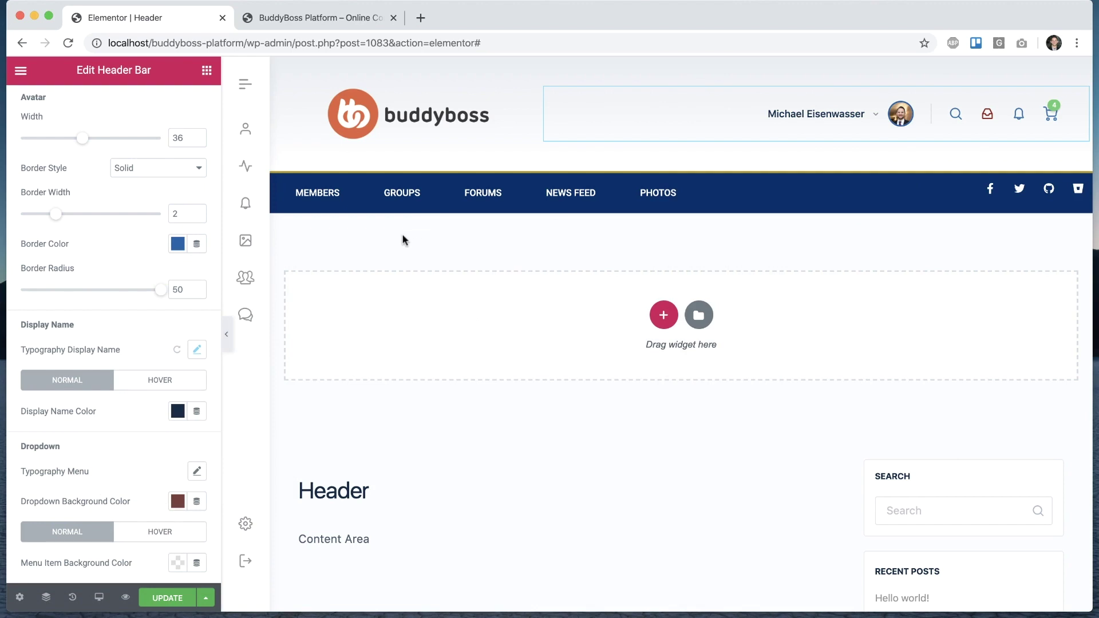
pyautogui.click(336, 19)
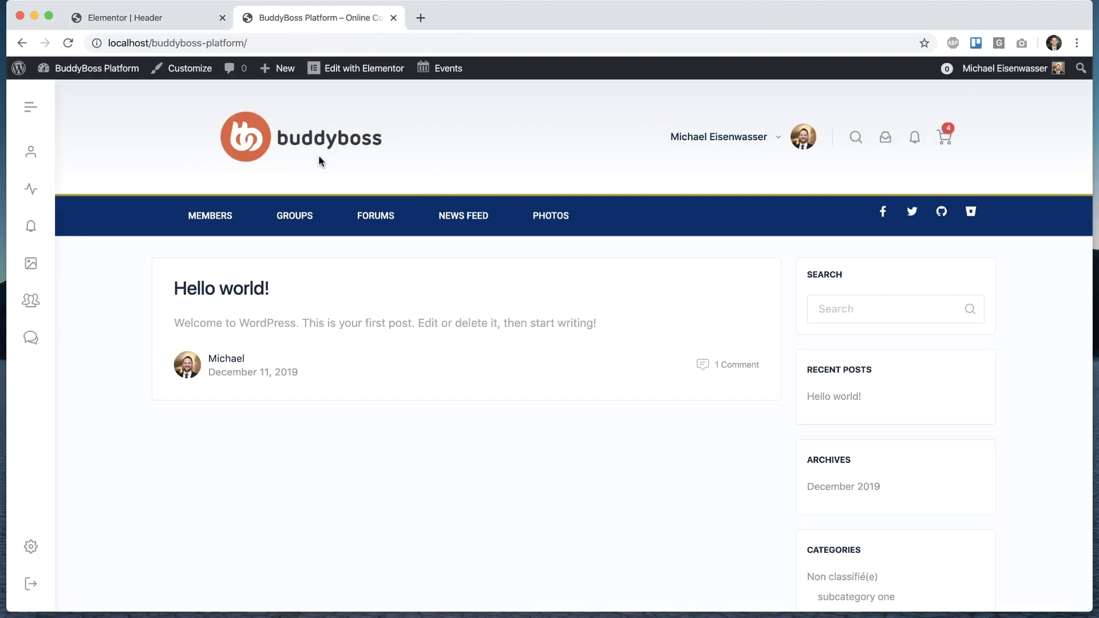